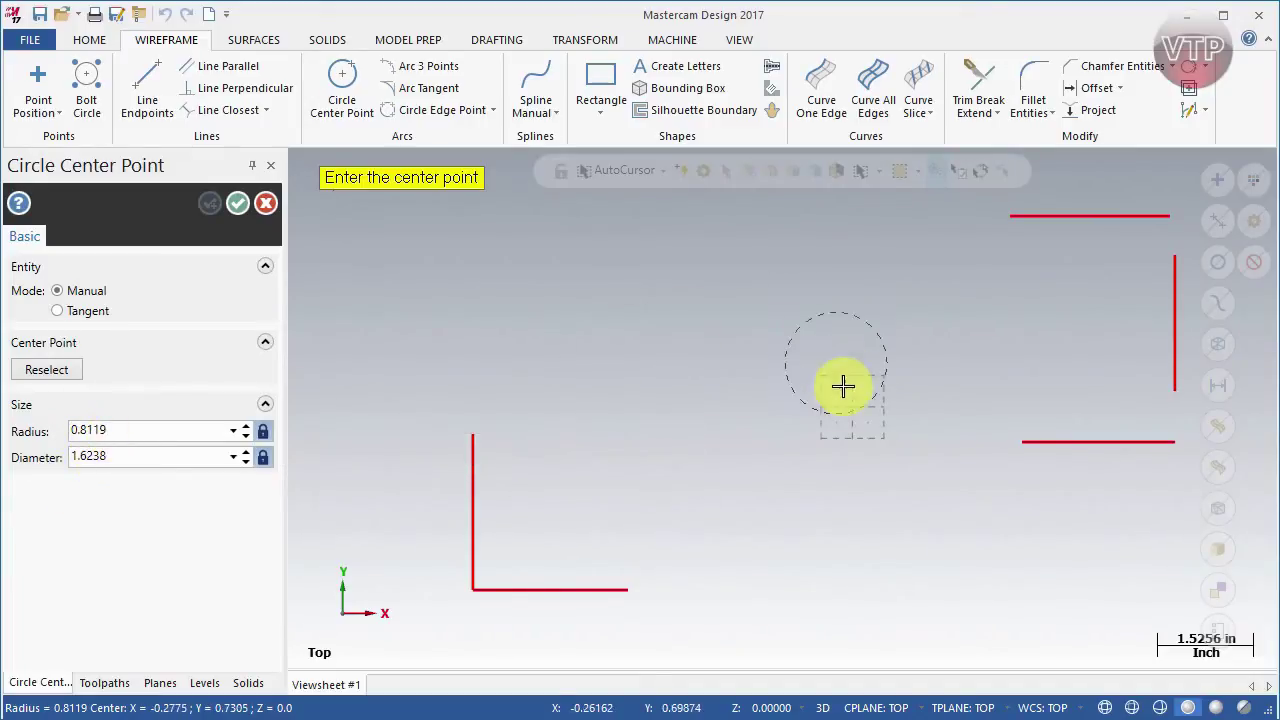
# Step: Draw a center-point circle with a 1.0 in radius centered on the origin
pyautogui.click(50, 434)
pyautogui.write('1.0')
pyautogui.press('Return')
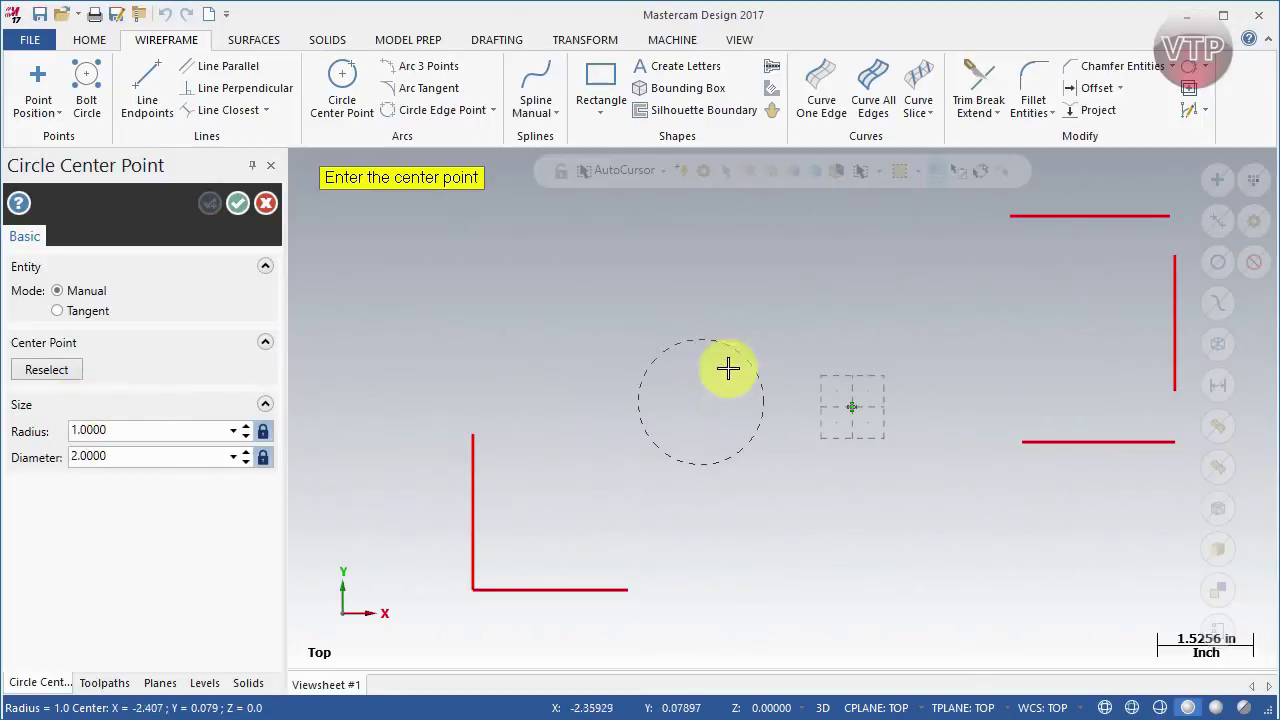
pyautogui.click(853, 408)
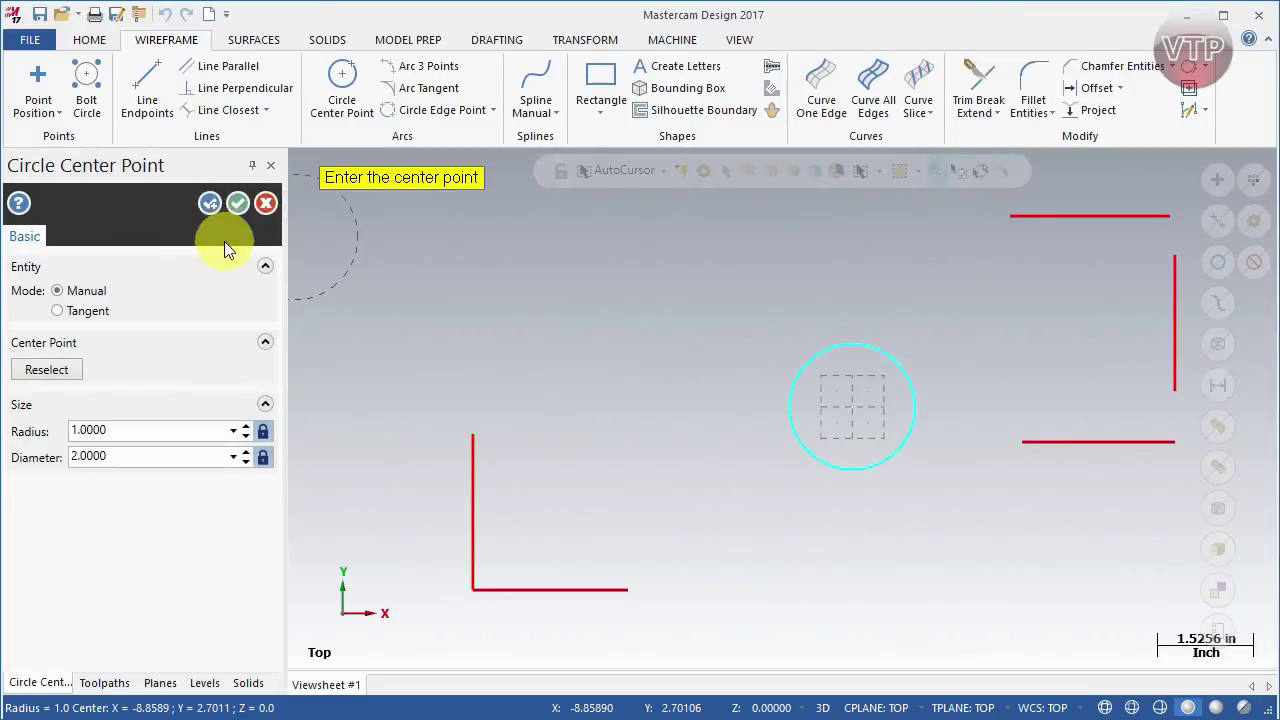
# Step: Switch the circle to Tangent mode, move its center to open space above and left of the origin, and delete the finished circle
pyautogui.click(87, 313)
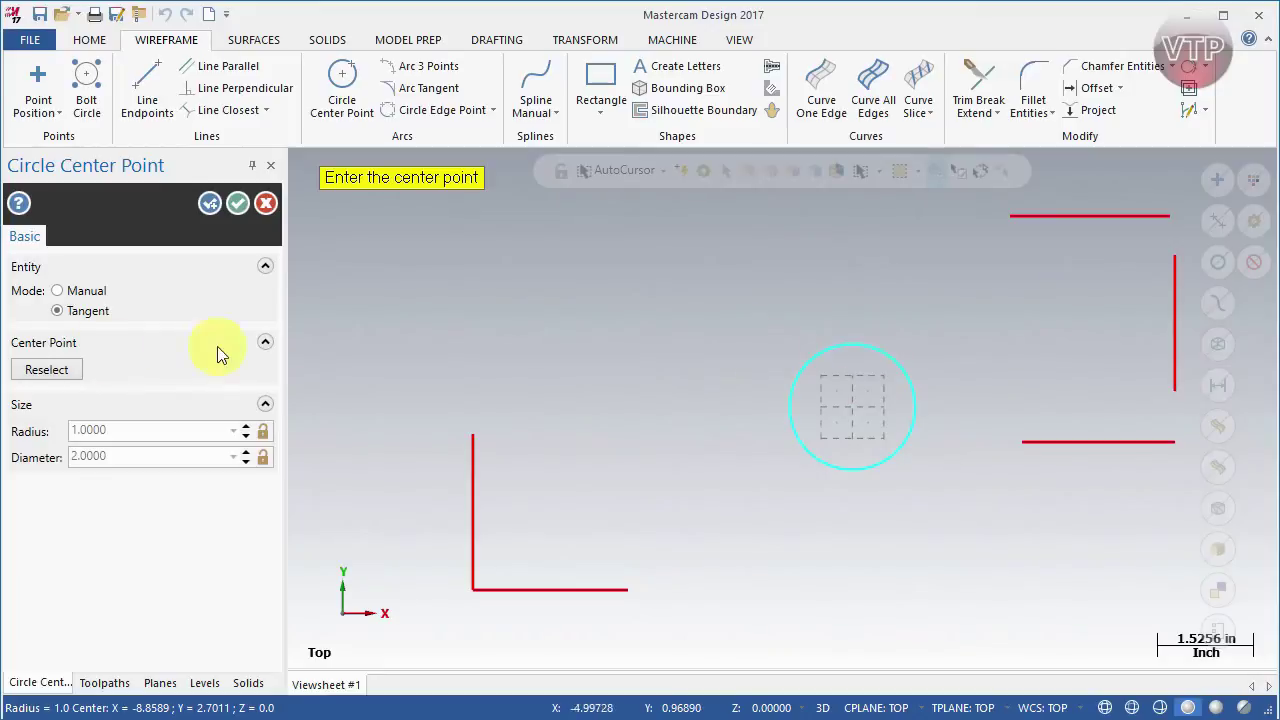
pyautogui.click(44, 374)
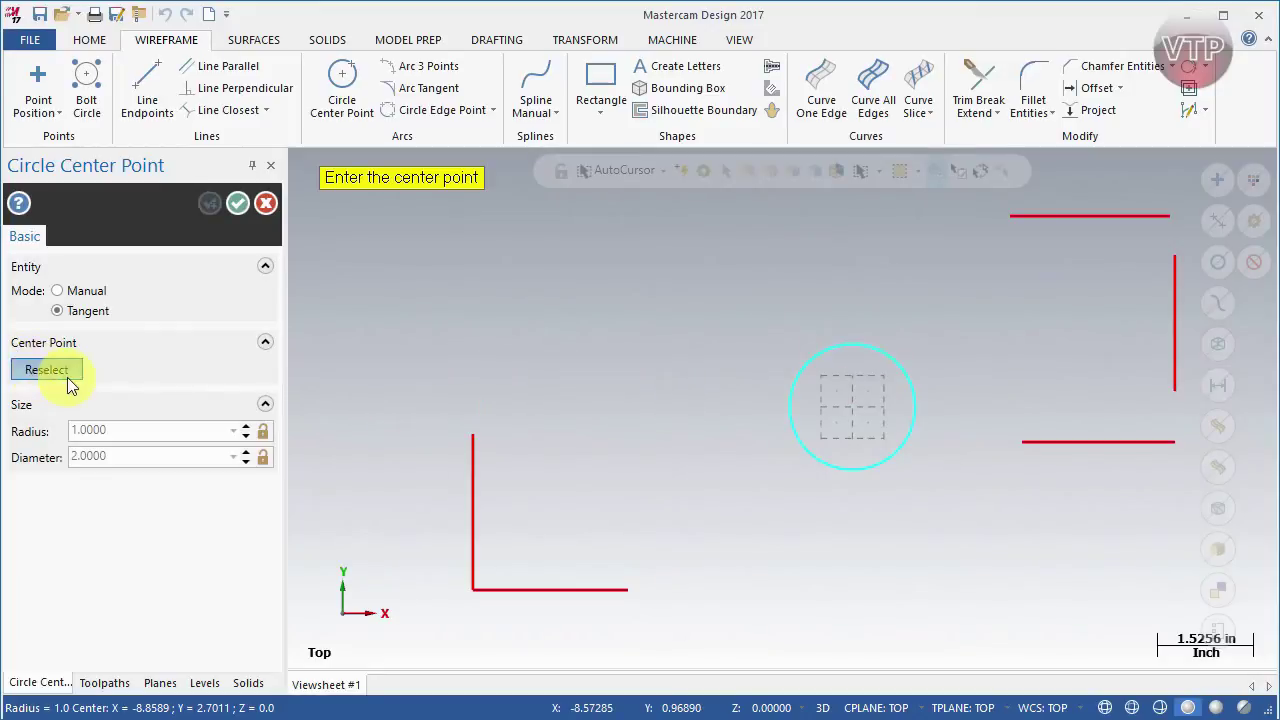
pyautogui.click(855, 410)
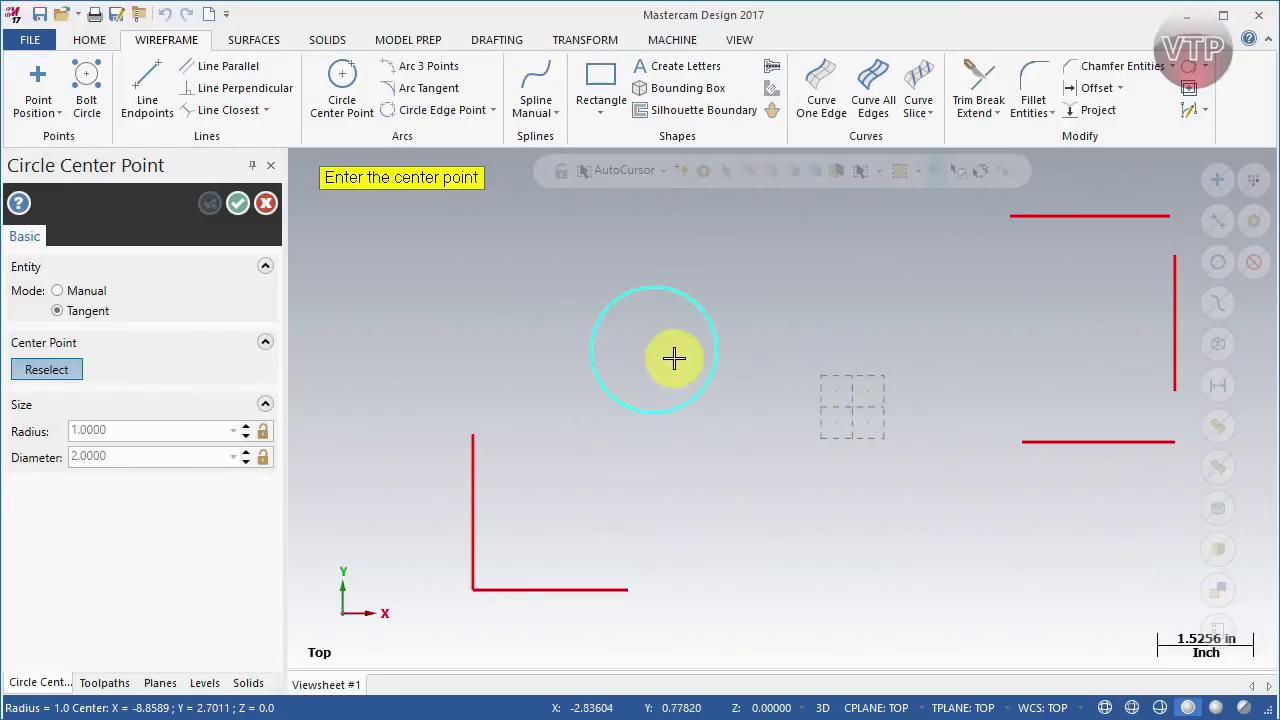
pyautogui.click(236, 204)
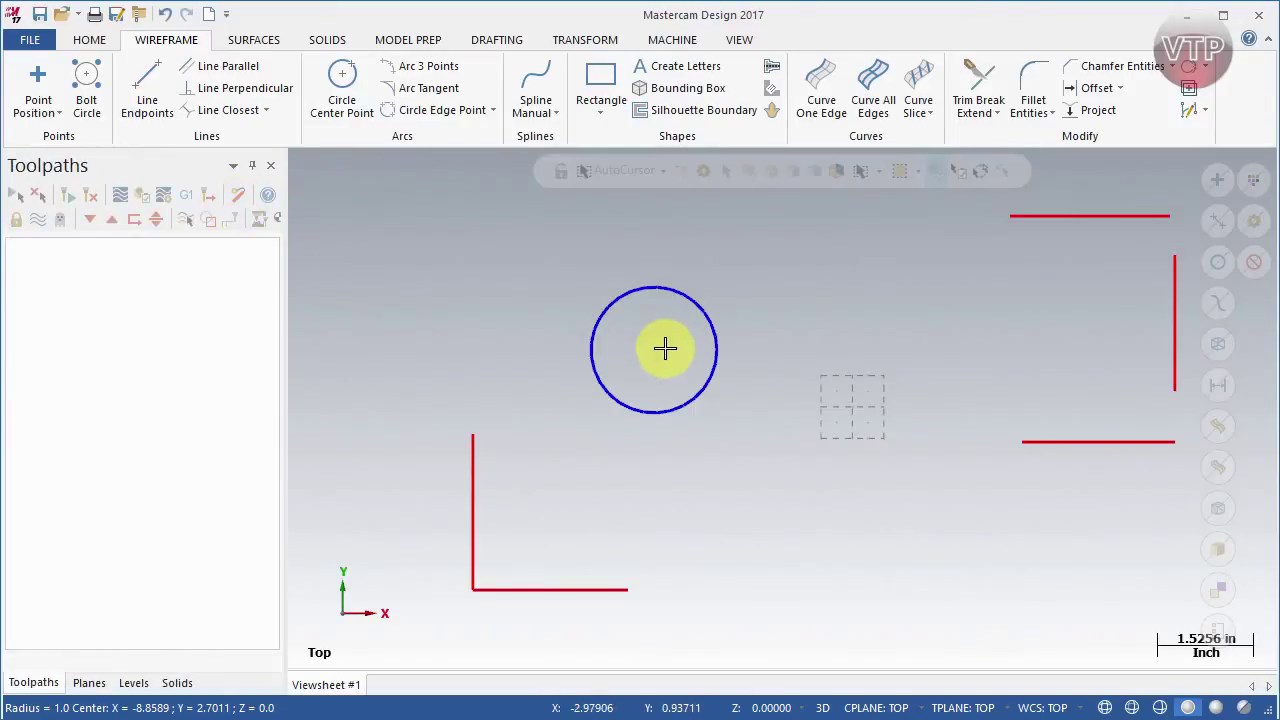
pyautogui.click(705, 385)
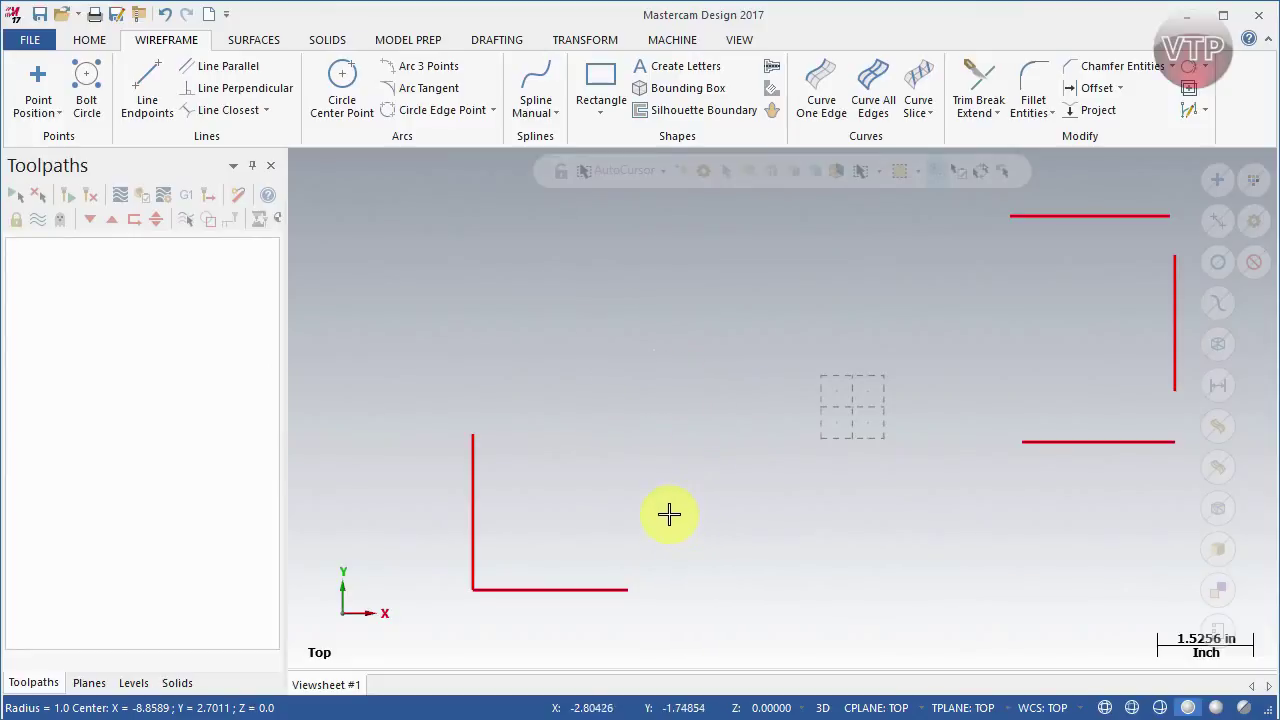
# Step: Draw a center-point circle in Tangent mode above and left of the origin, tangent to the lower horizontal line of the right-hand group
pyautogui.click(346, 96)
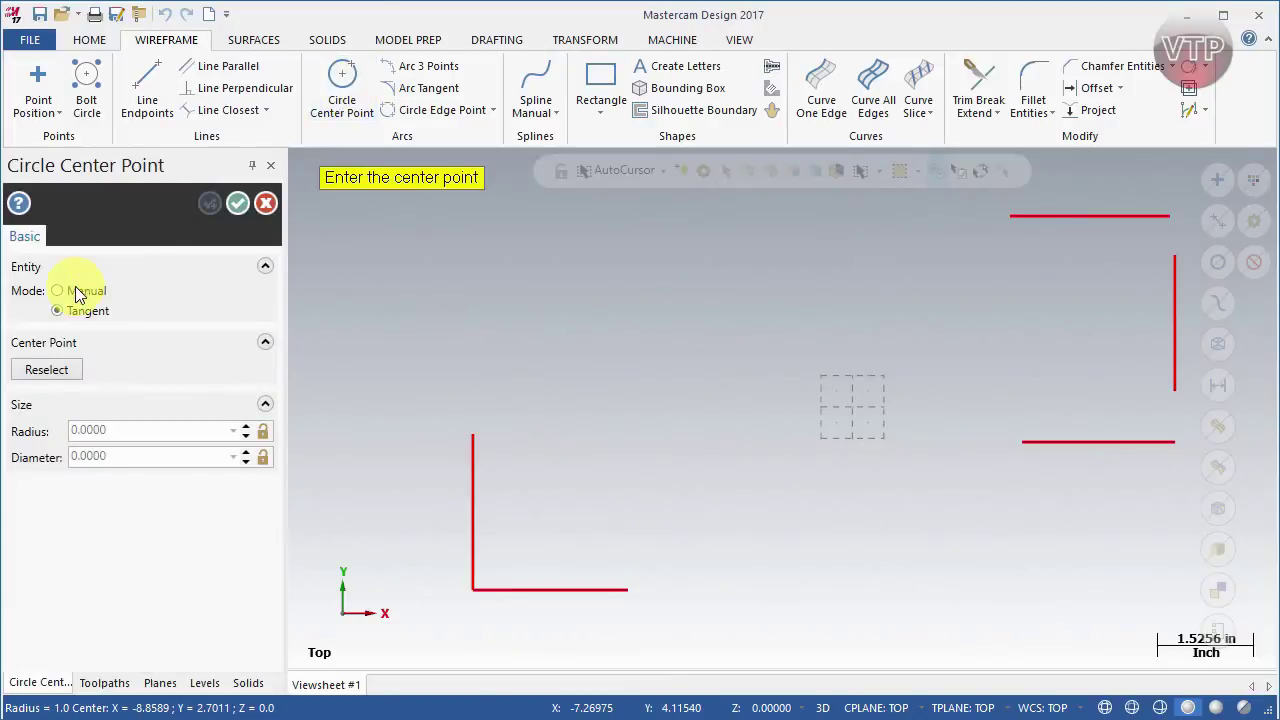
pyautogui.click(766, 378)
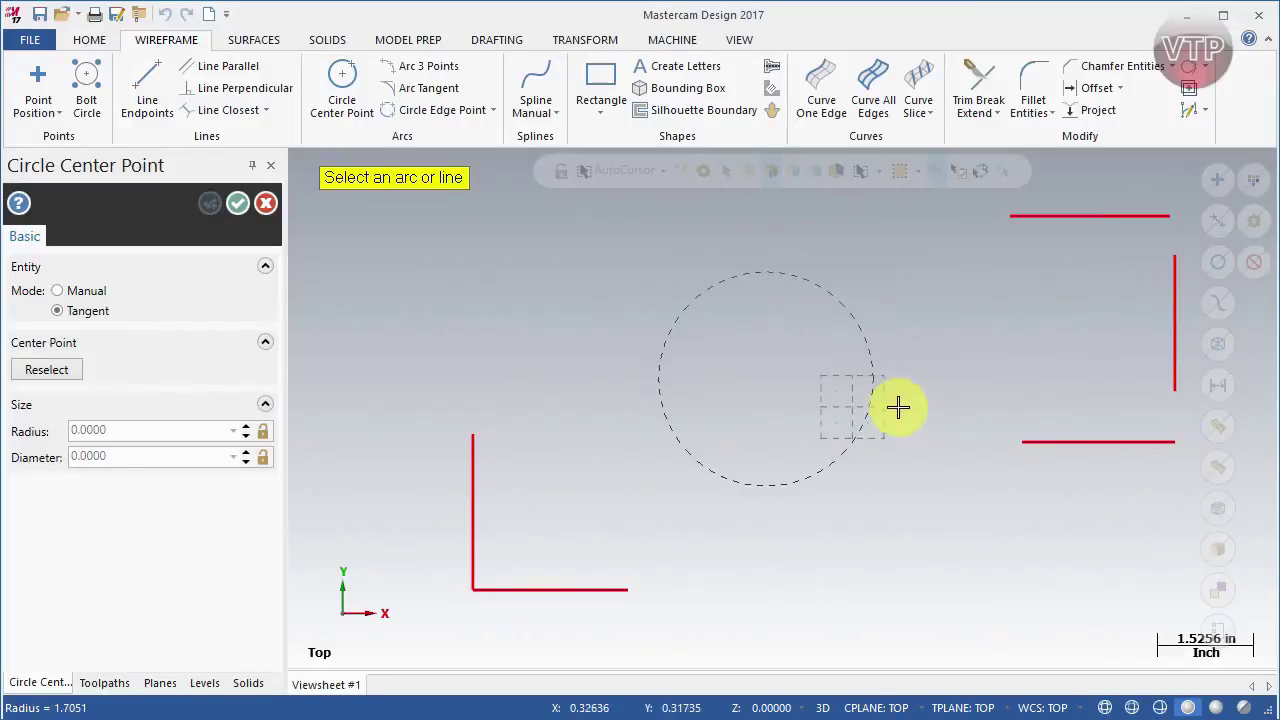
pyautogui.click(1025, 446)
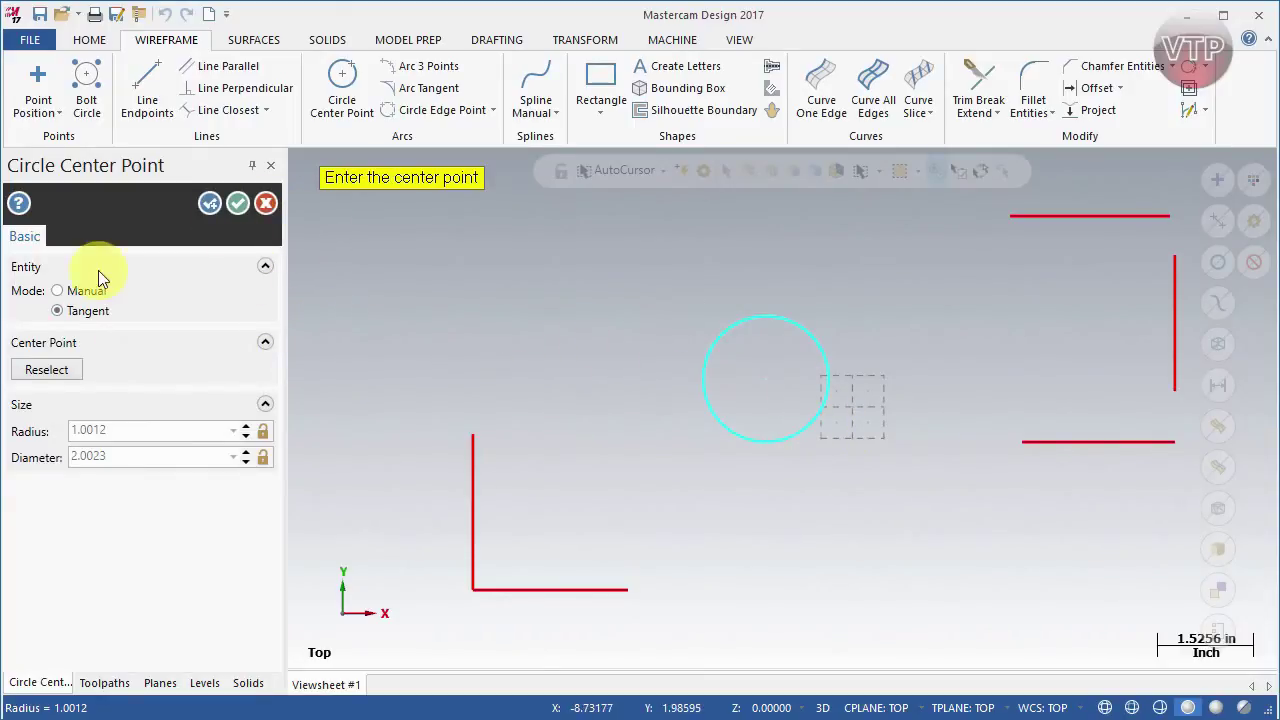
pyautogui.click(209, 204)
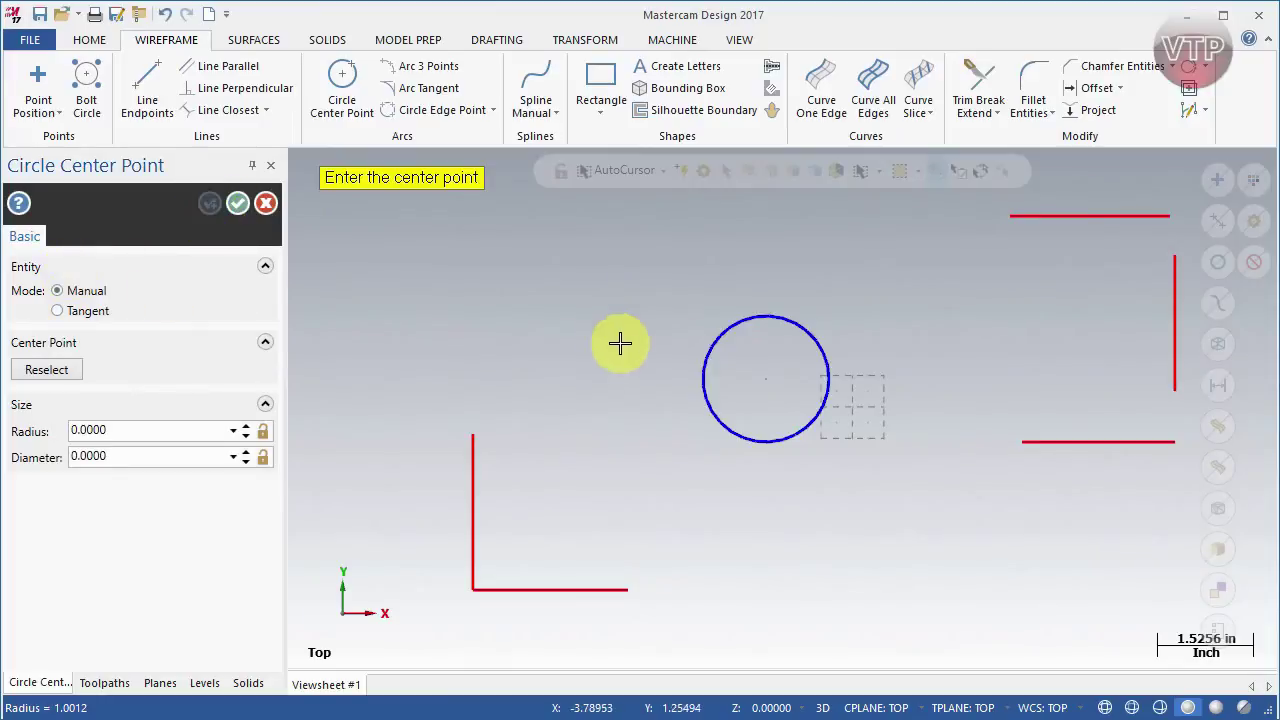
# Step: Draw a freehand center-point circle about 1.05 in in radius above the L-shaped pair of lines
pyautogui.click(552, 328)
pyautogui.click(590, 384)
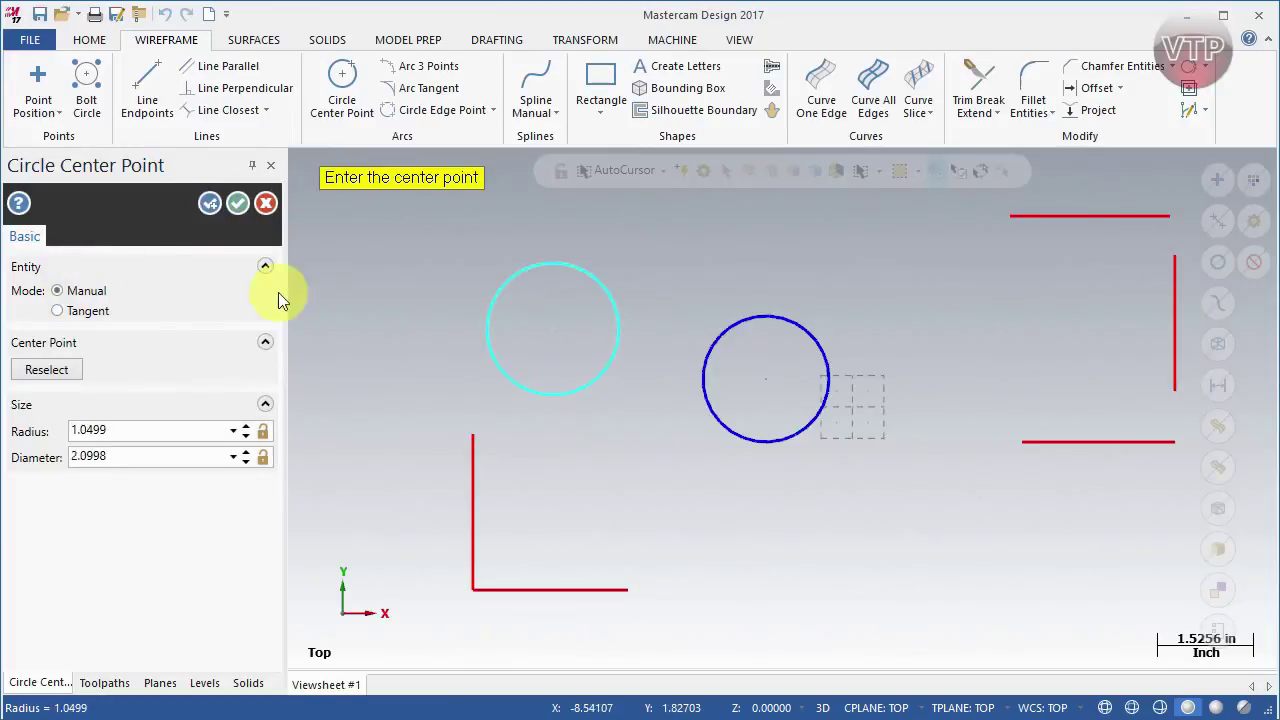
pyautogui.click(237, 204)
# Step: Draw a Tangent-mode circle concentric with the freehand circle and tangent to the neighbouring circle nearer the origin
pyautogui.click(342, 88)
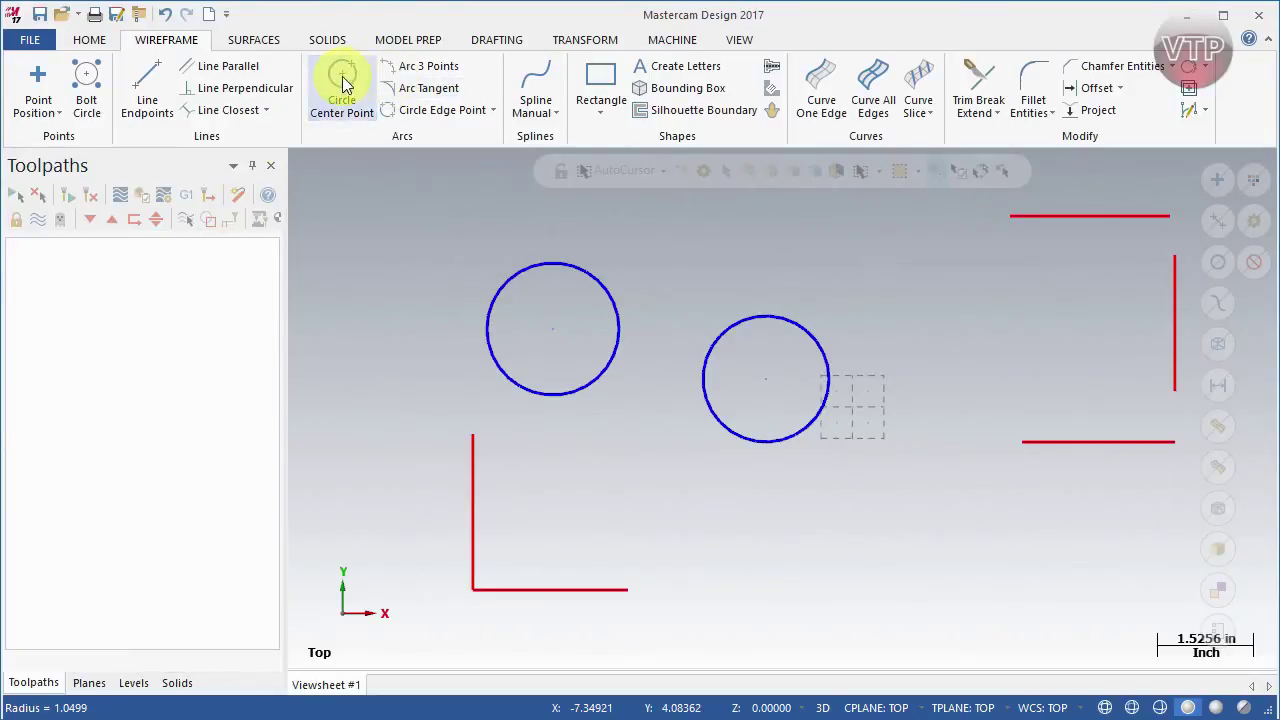
pyautogui.click(84, 312)
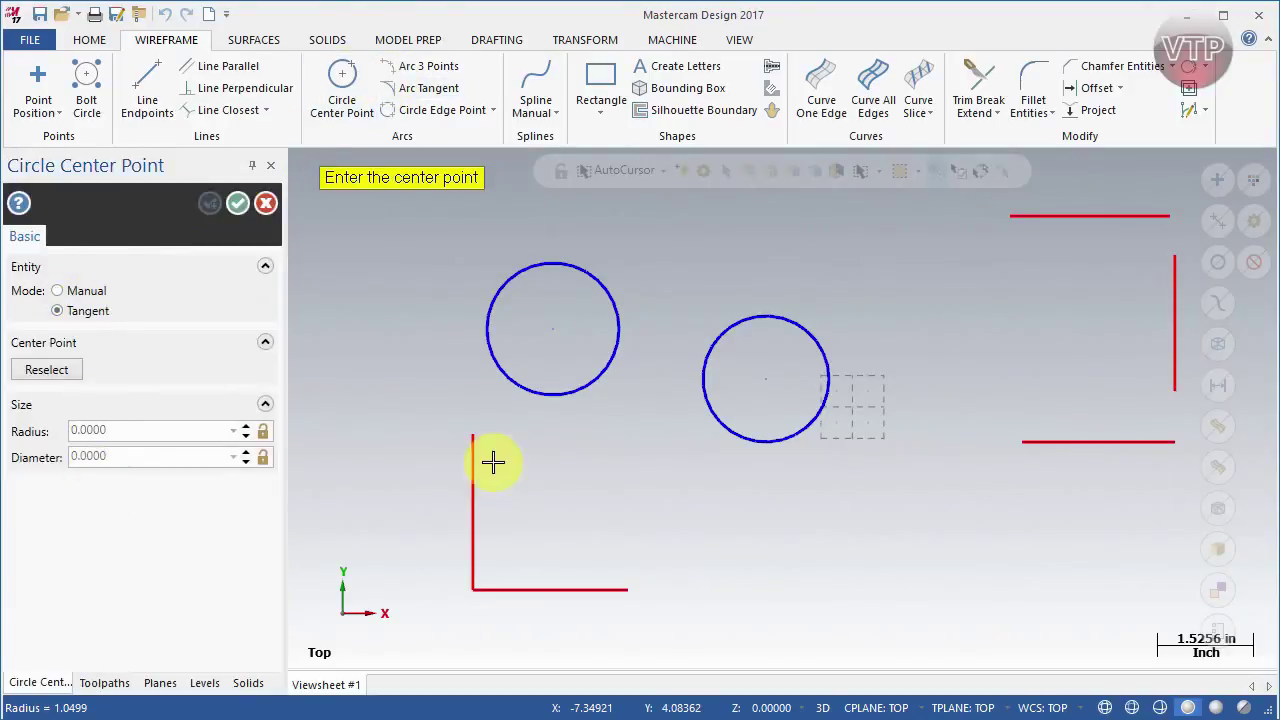
pyautogui.click(553, 333)
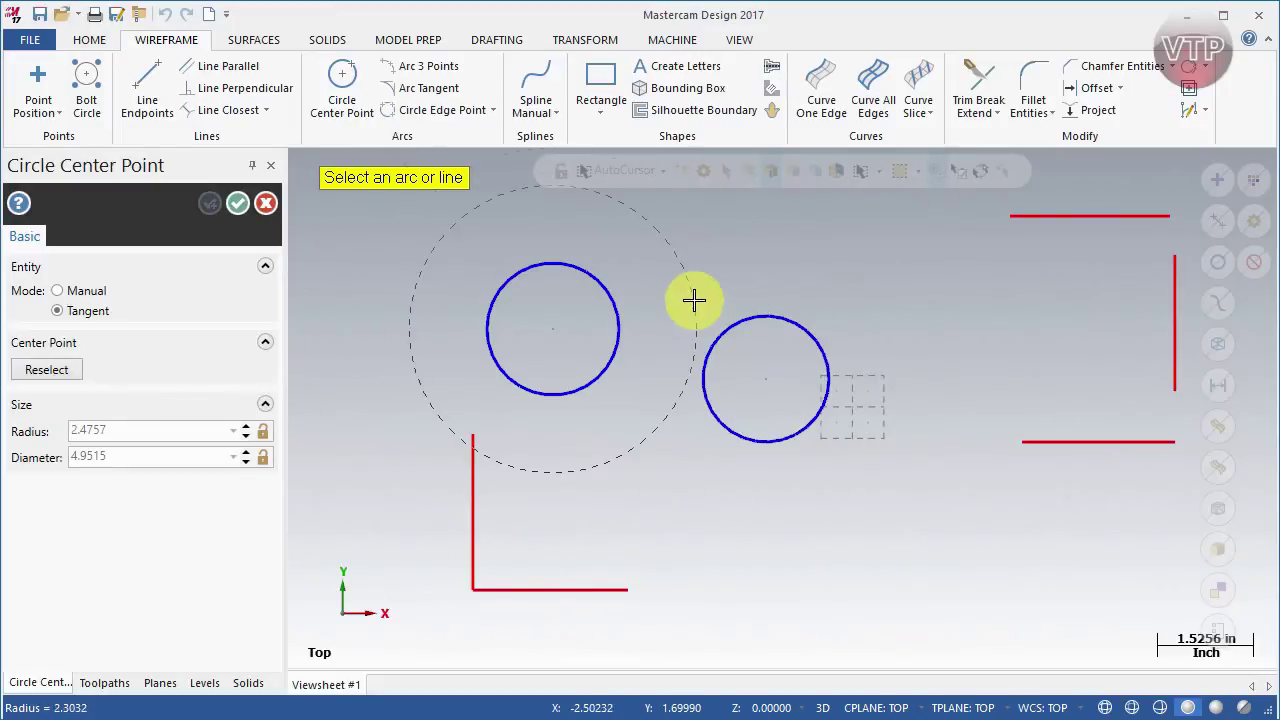
pyautogui.click(740, 323)
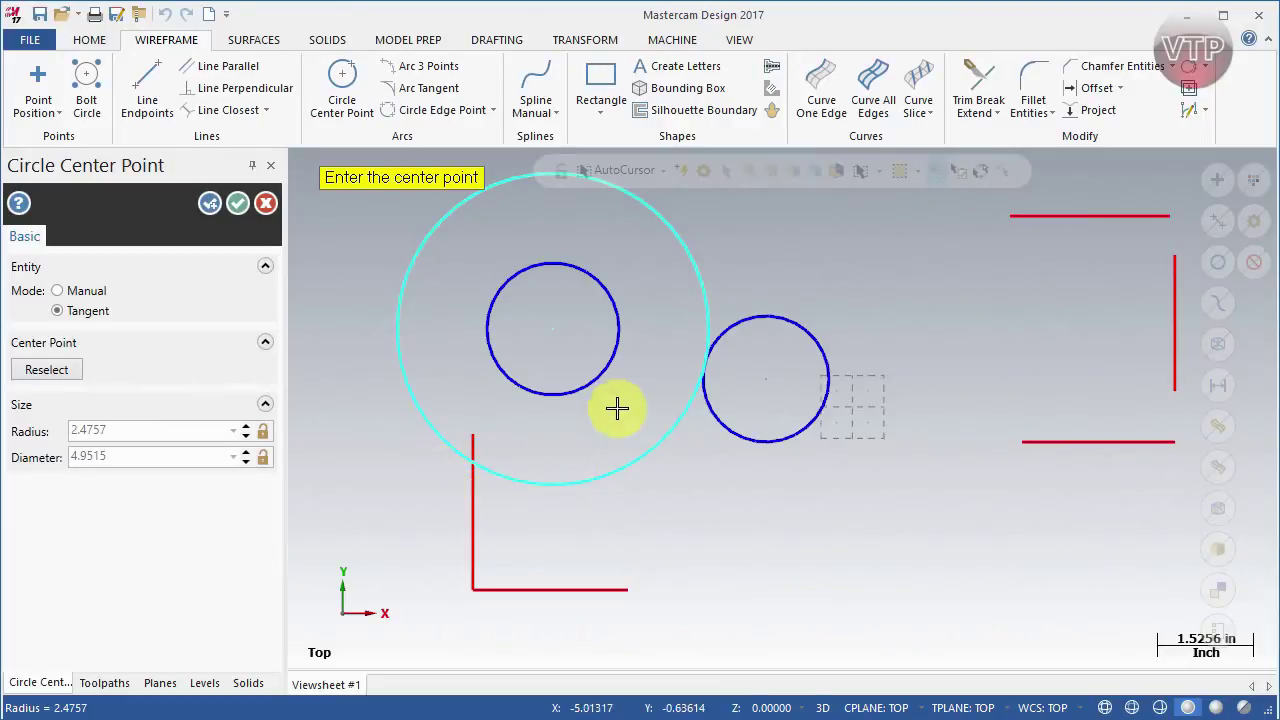
# Step: Delete all three circles, leaving only the lines
pyautogui.click(680, 393)
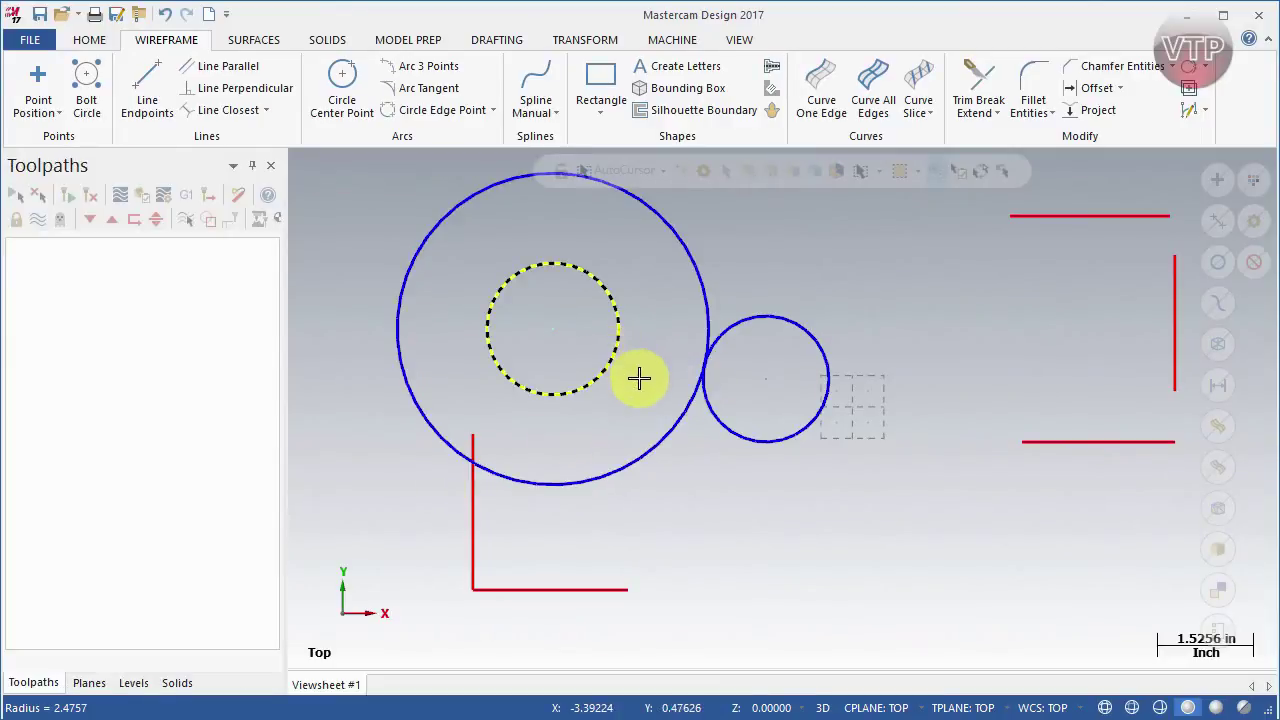
pyautogui.click(709, 413)
pyautogui.press('Delete')
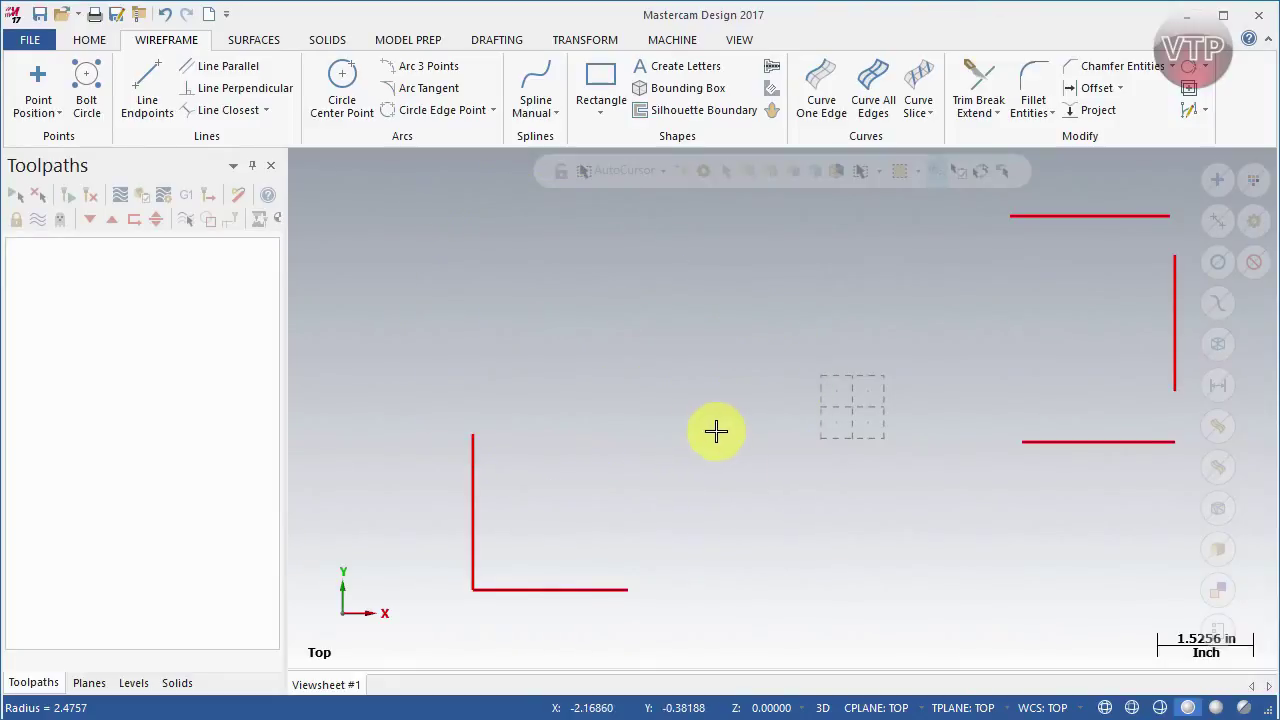
# Step: Draw two three-point arcs around the origin, one about 2.14 in in radius and one about 3.69 in through the lower horizontal lines' facing endpoints
pyautogui.click(432, 68)
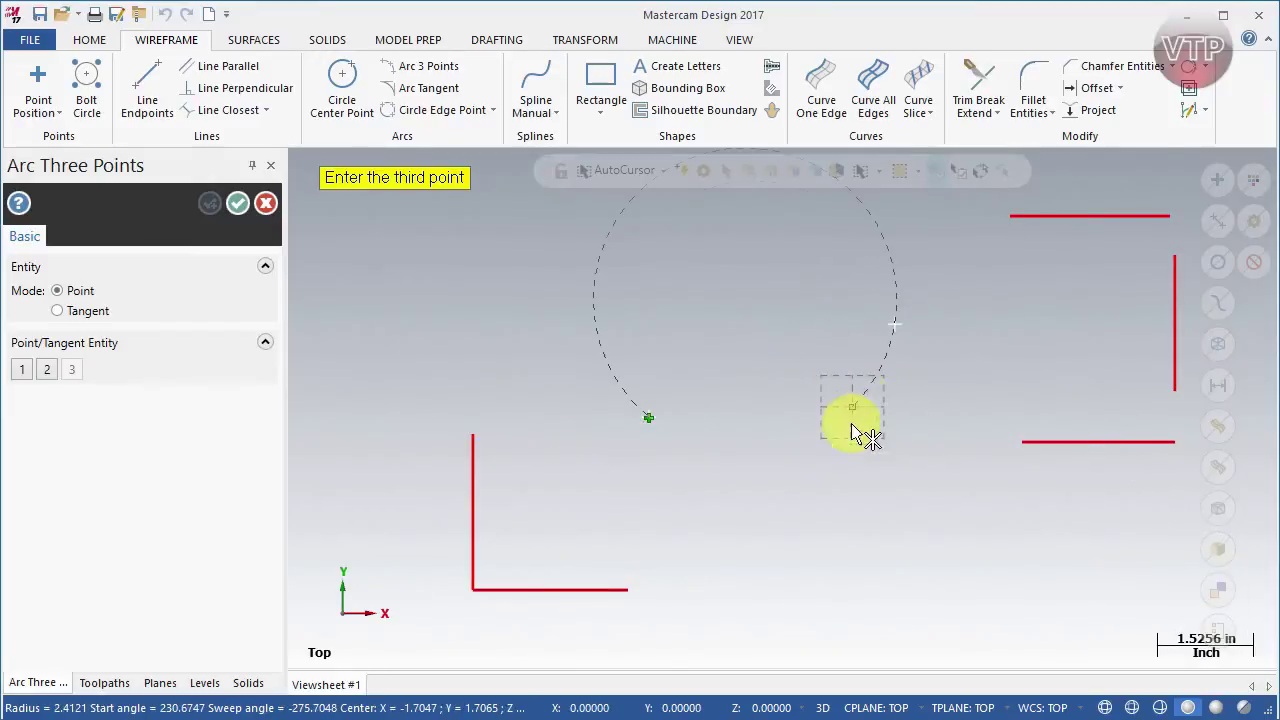
pyautogui.click(808, 531)
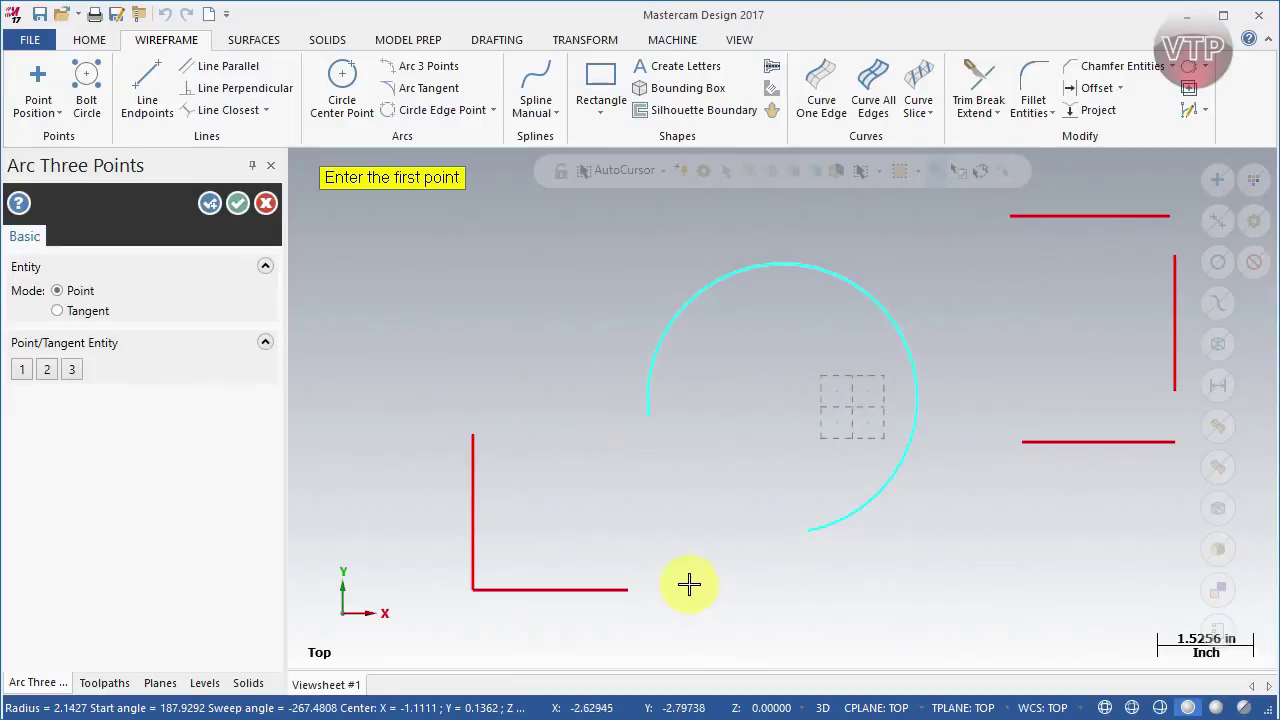
pyautogui.click(1023, 442)
pyautogui.click(626, 592)
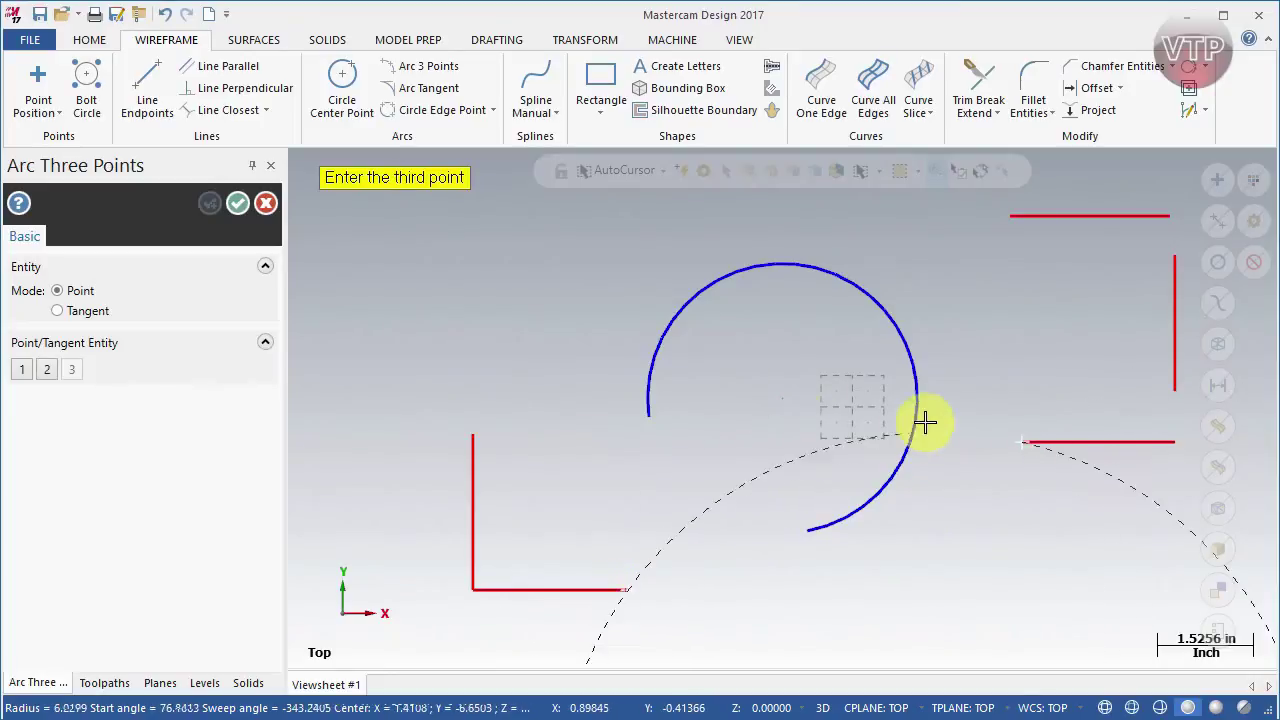
pyautogui.click(992, 311)
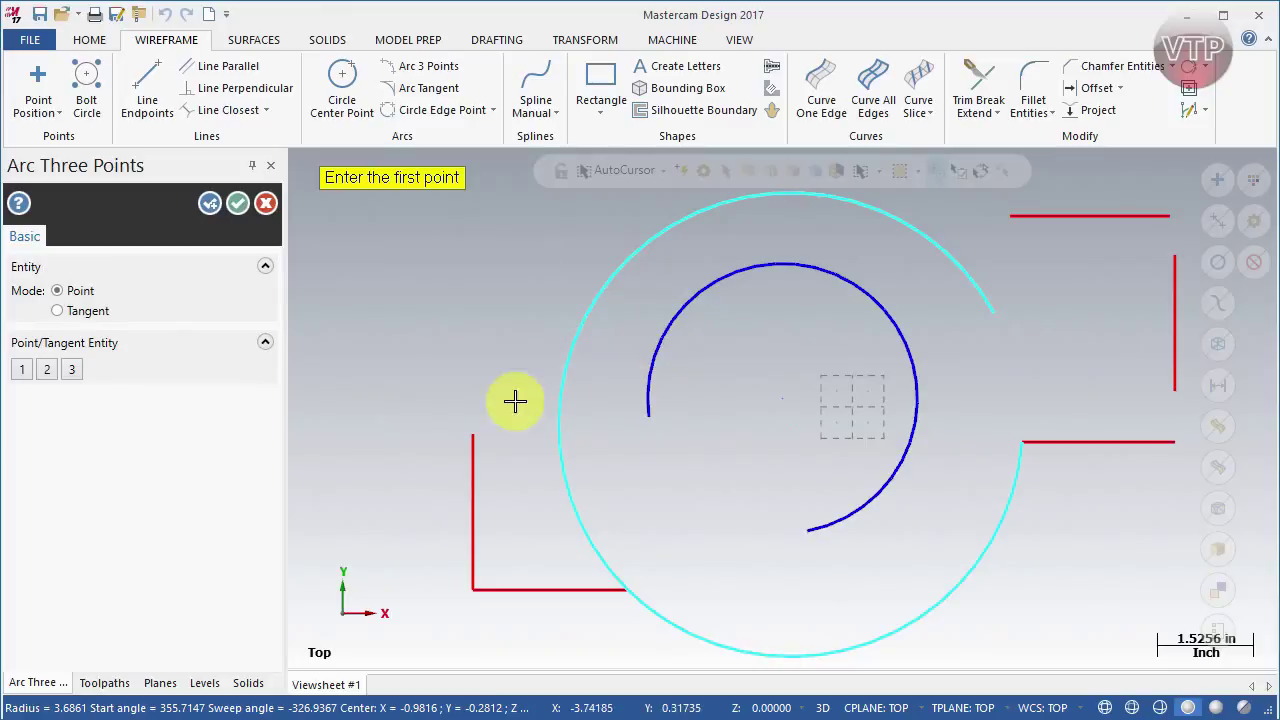
pyautogui.click(265, 203)
# Step: Delete both three-point arcs
pyautogui.click(621, 267)
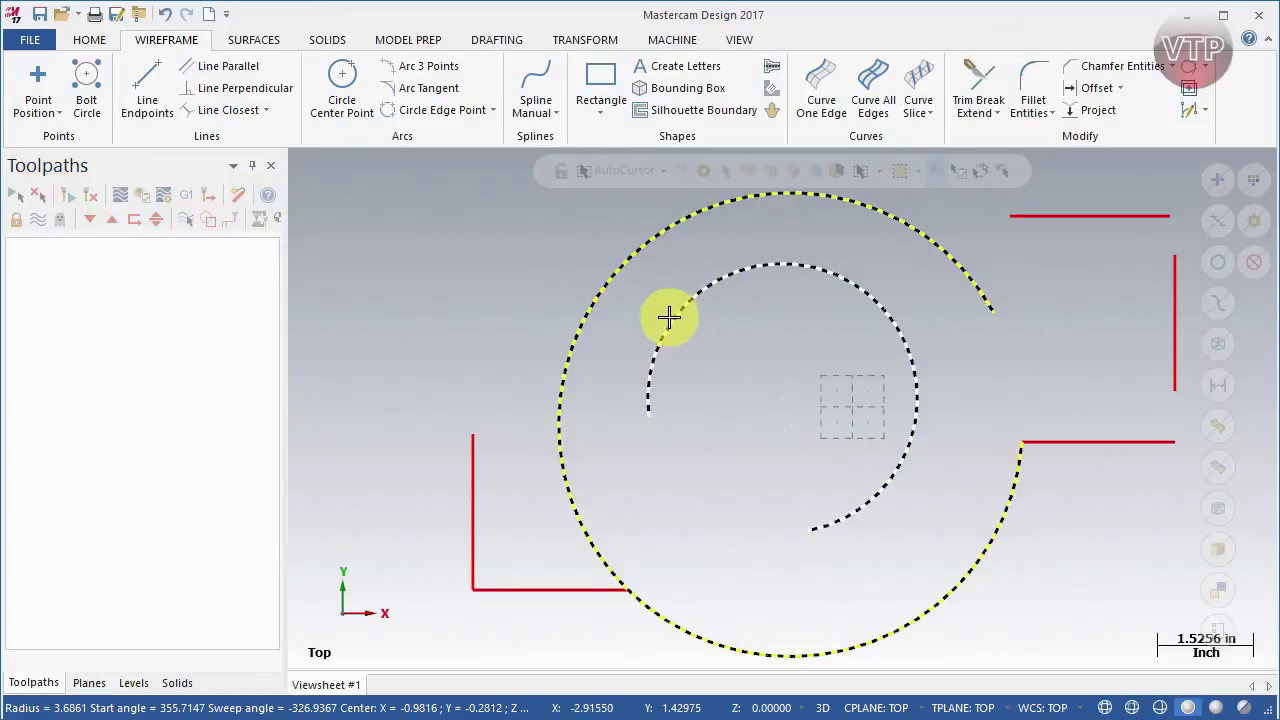
pyautogui.press('Delete')
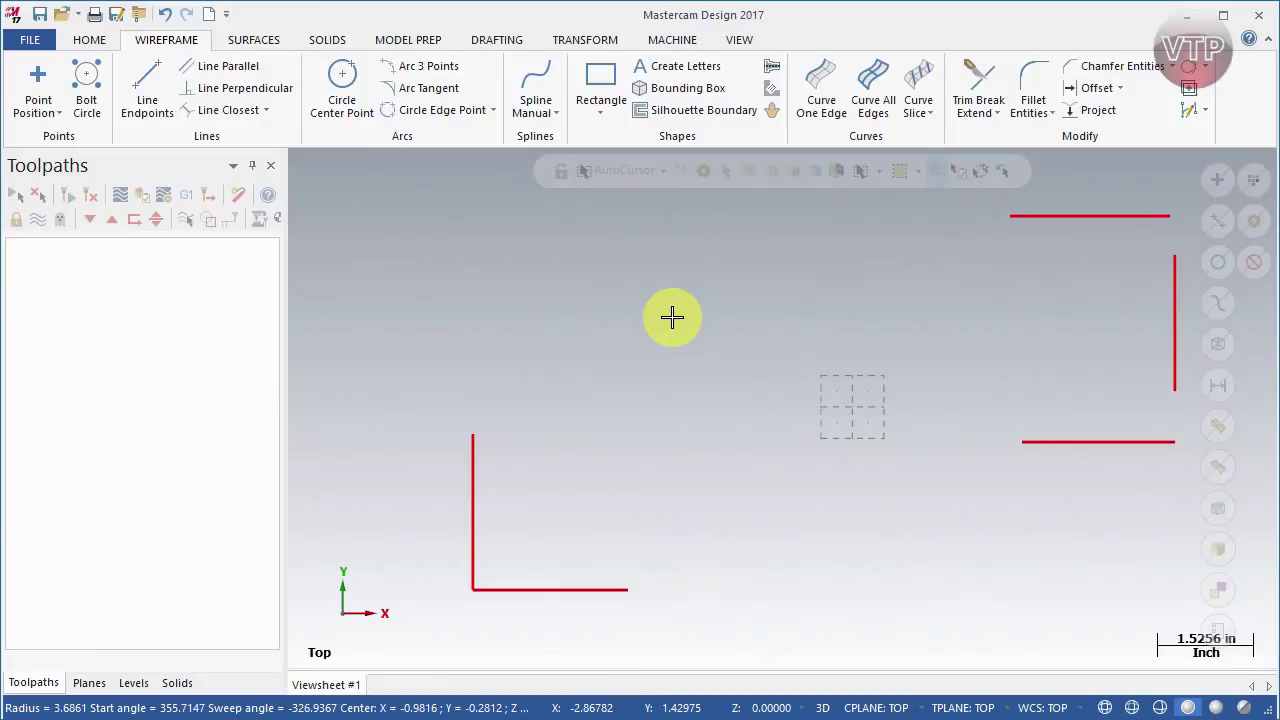
# Step: Try to create an Arc two entities tangent arc with a 1.0 in radius between the two horizontal lines of the right-hand group
pyautogui.click(433, 95)
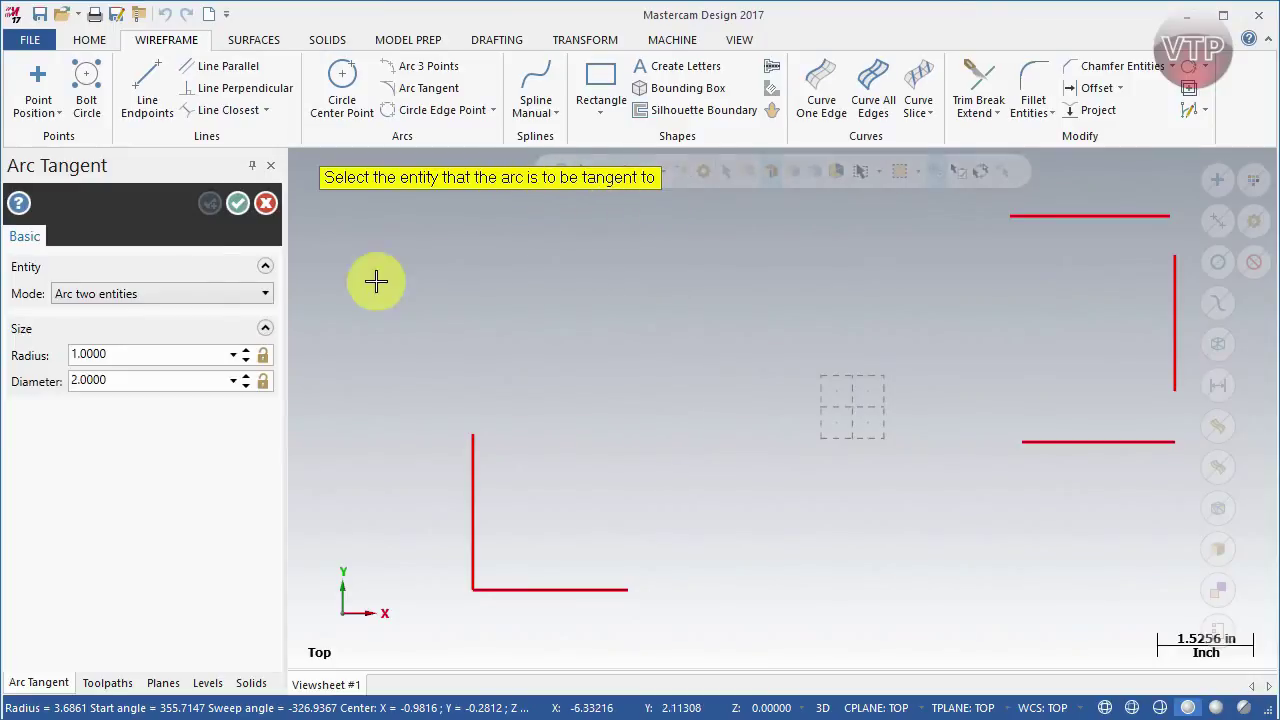
pyautogui.click(1027, 441)
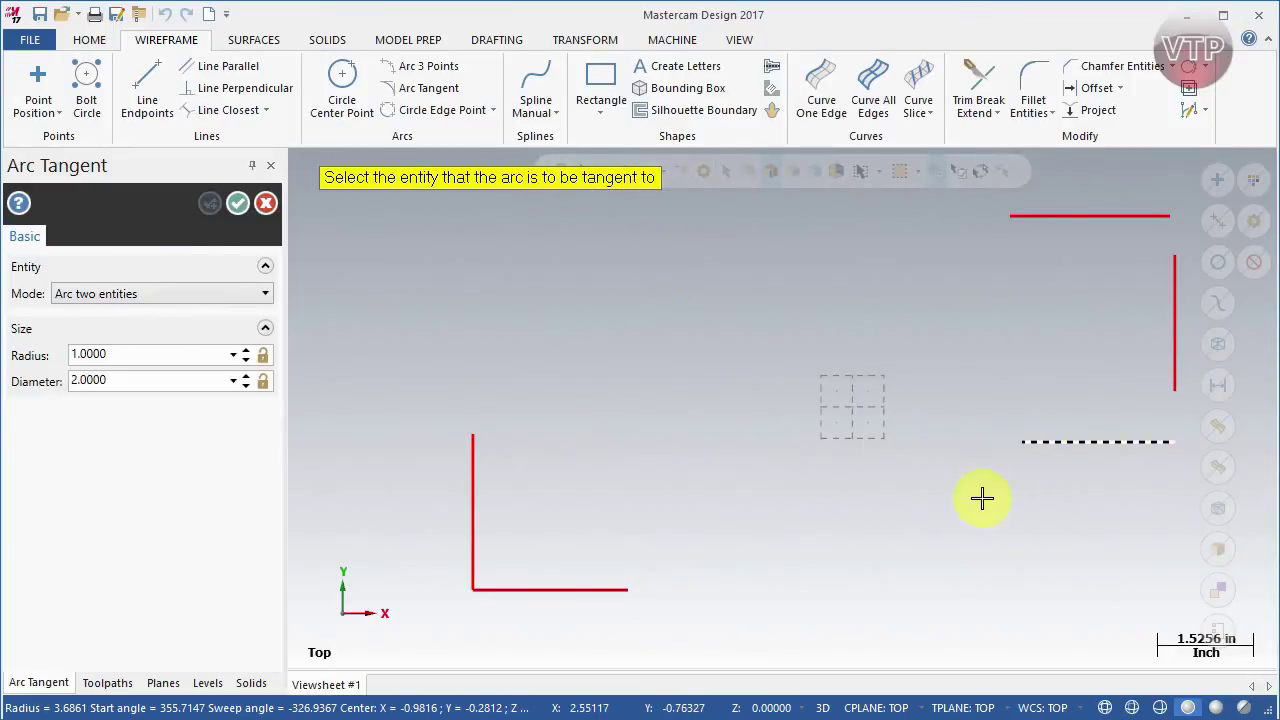
pyautogui.click(1010, 218)
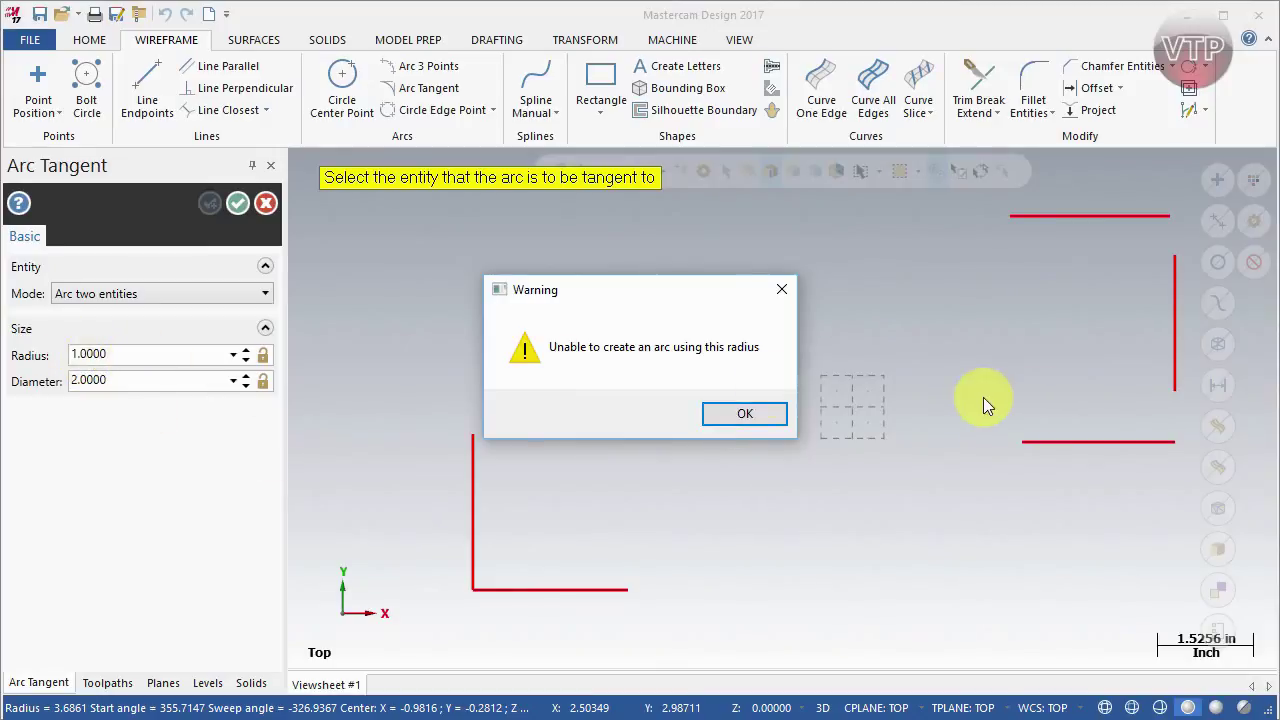
pyautogui.click(741, 418)
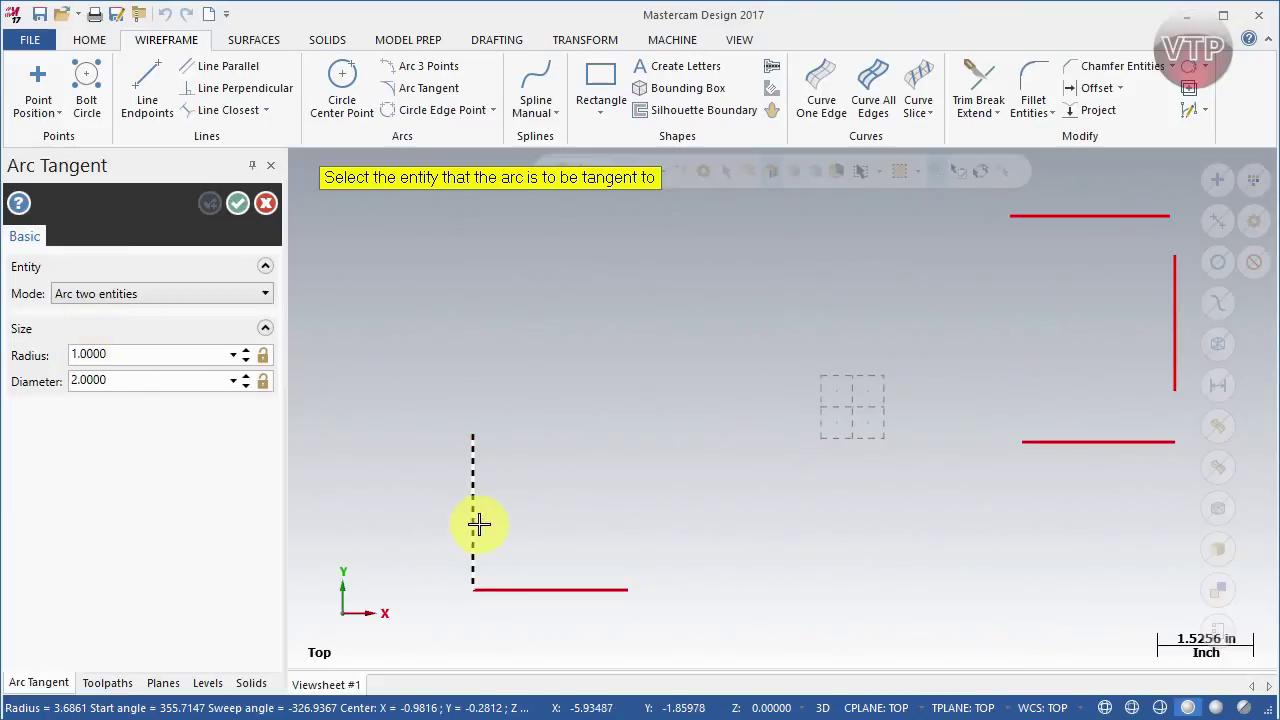
# Step: Create a 1.0 in radius arc tangent to the vertical and horizontal lines of the L-shaped pair
pyautogui.click(515, 567)
pyautogui.click(517, 589)
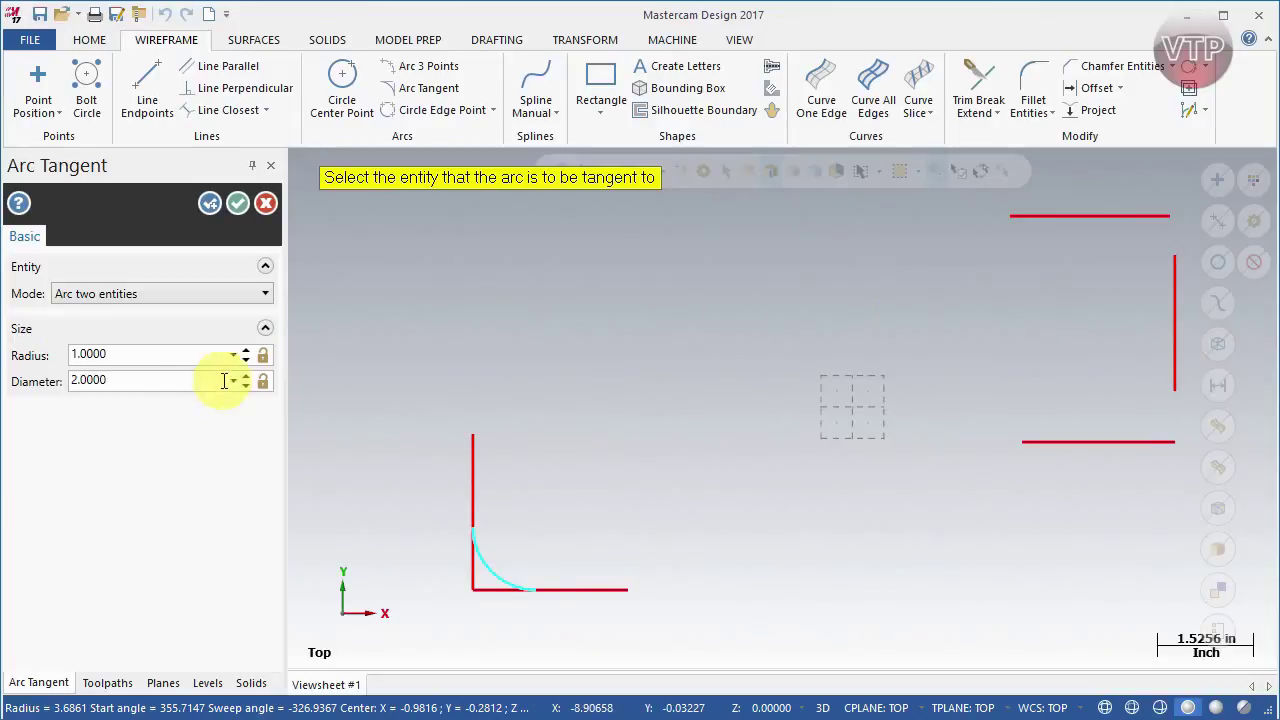
# Step: Increase the corner arc's radius to 1.6 in and return it to 1.0 in
pyautogui.click(247, 352)
pyautogui.click(247, 352)
pyautogui.click(247, 352)
pyautogui.click(247, 352)
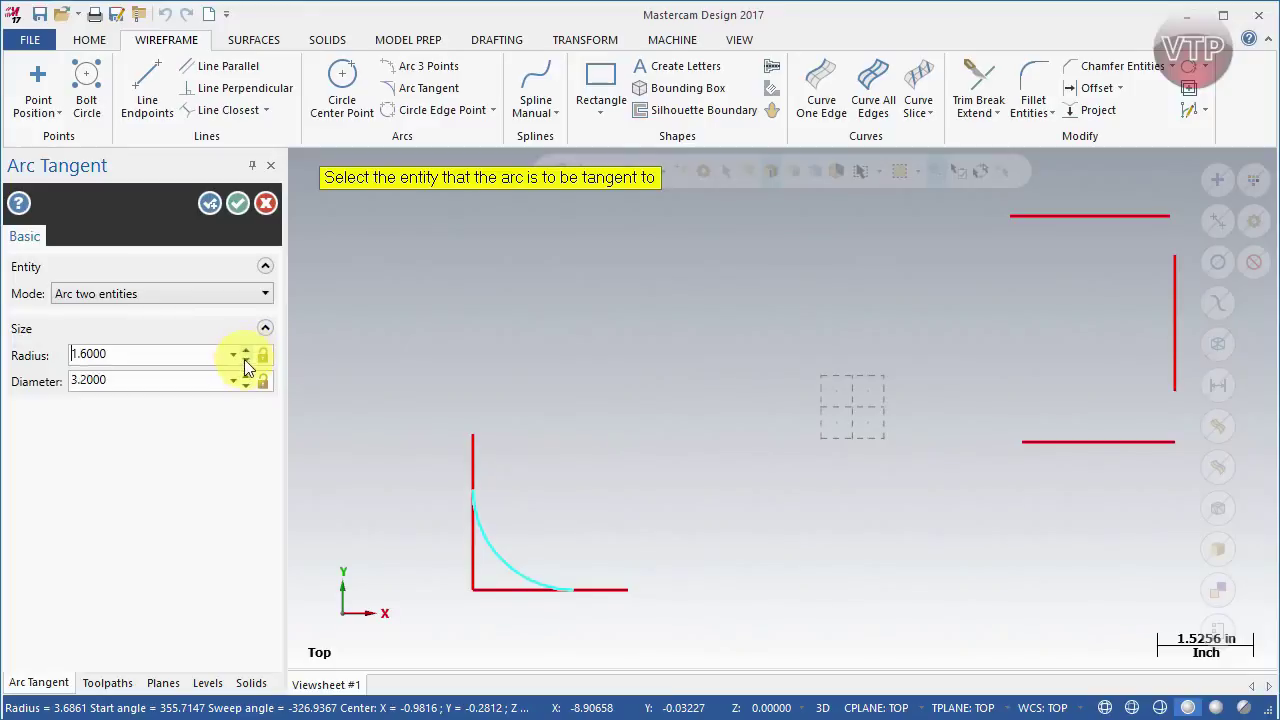
pyautogui.click(244, 361)
pyautogui.click(244, 361)
pyautogui.click(244, 361)
pyautogui.click(244, 361)
pyautogui.click(244, 361)
pyautogui.click(244, 361)
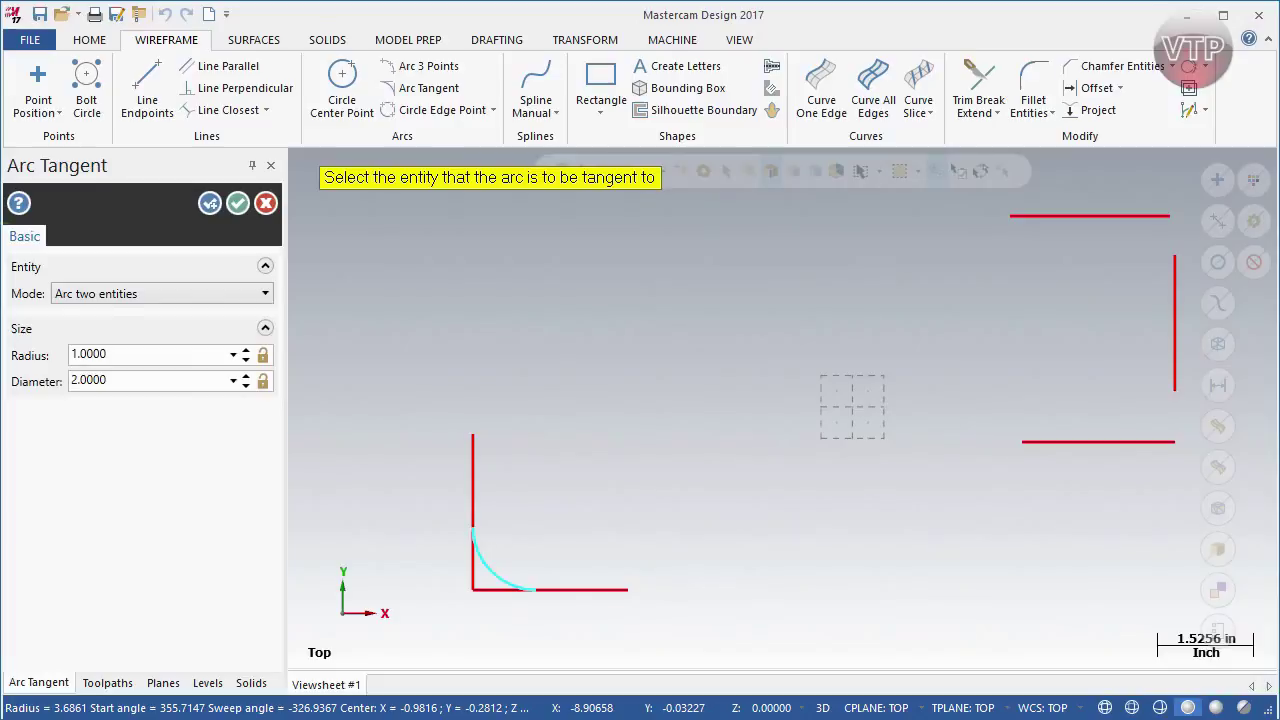
# Step: Create a 1.0 in radius Arc one entity arc tangent to the right-hand group's lower horizontal line at its right endpoint, keeping the upper-left portion
pyautogui.click(93, 294)
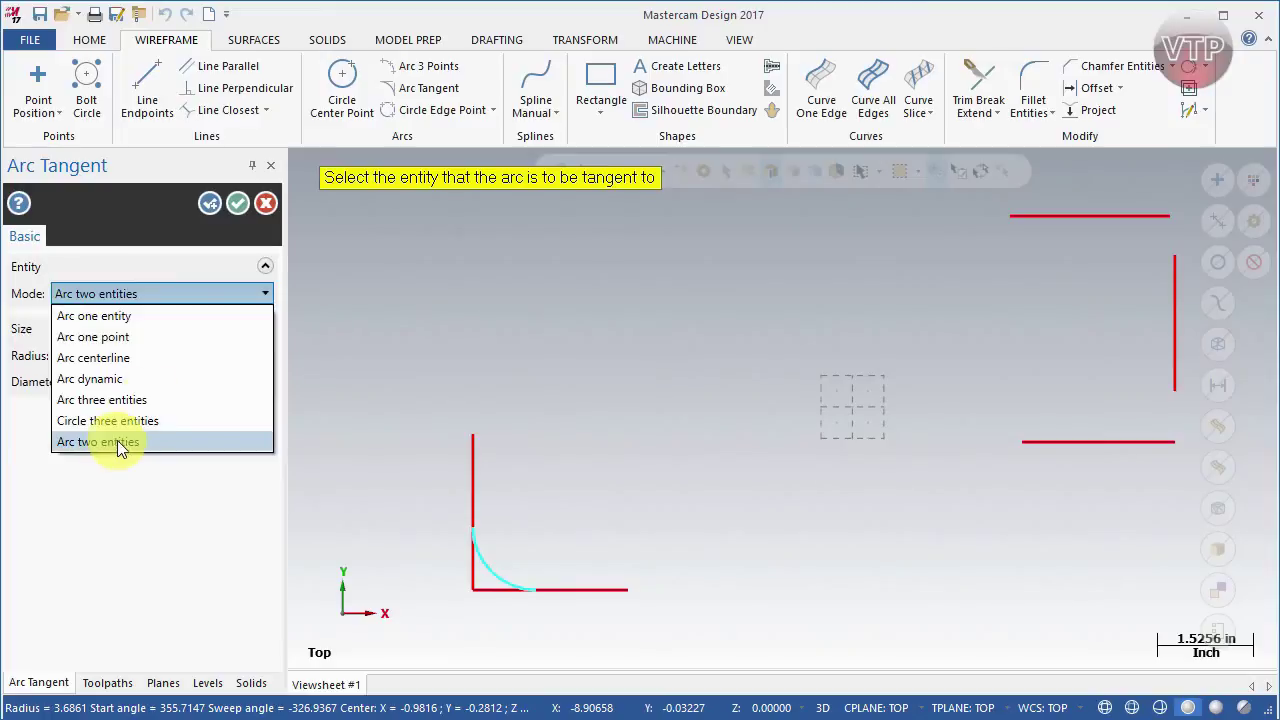
pyautogui.click(125, 318)
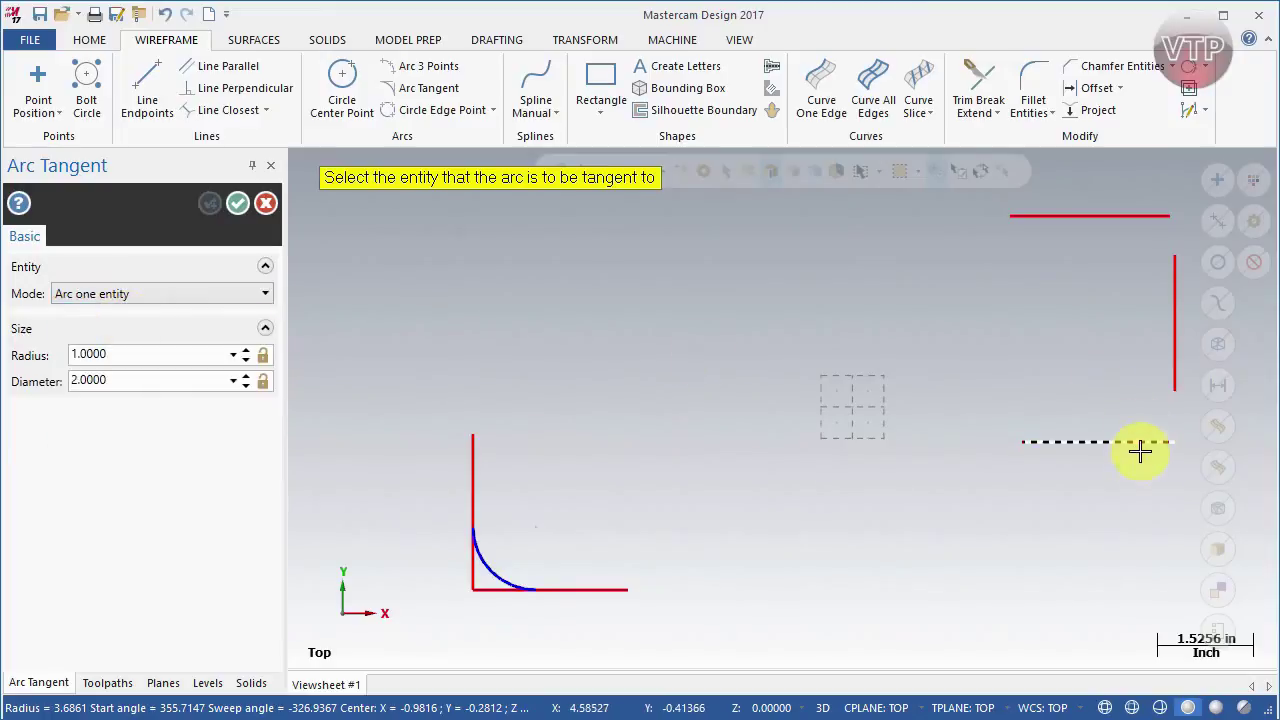
pyautogui.click(1108, 441)
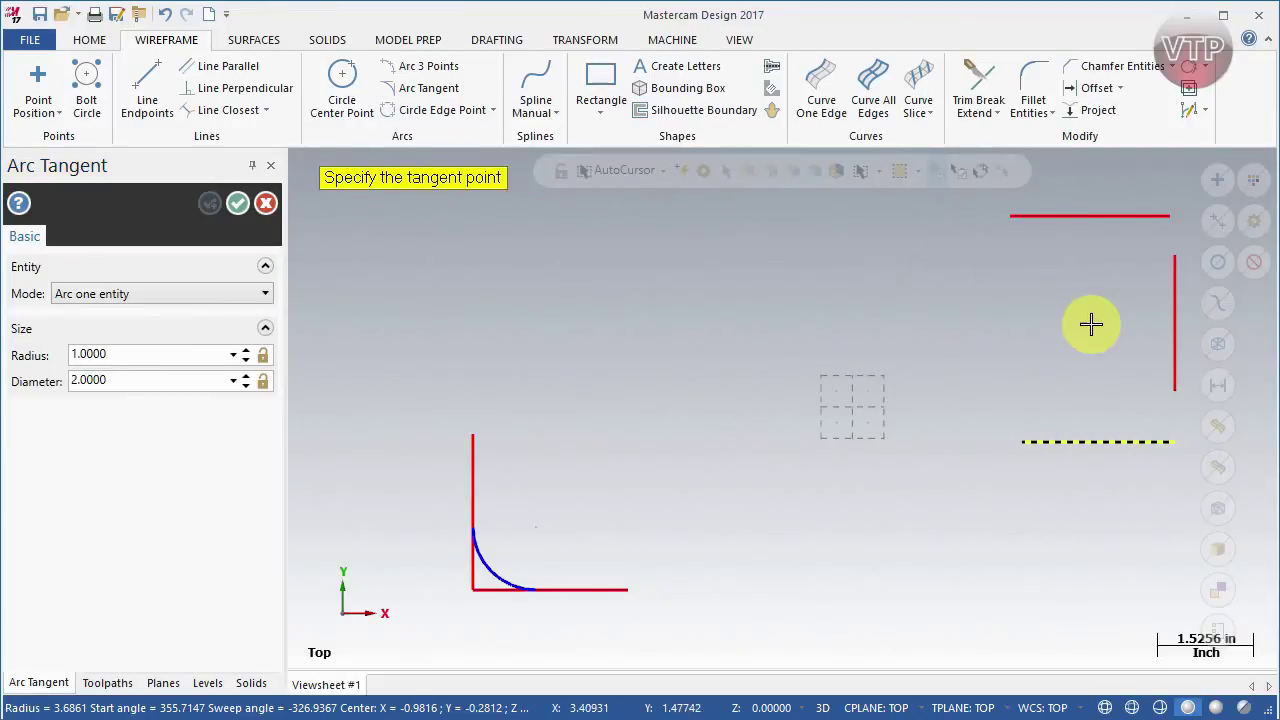
pyautogui.click(1174, 392)
pyautogui.click(1176, 395)
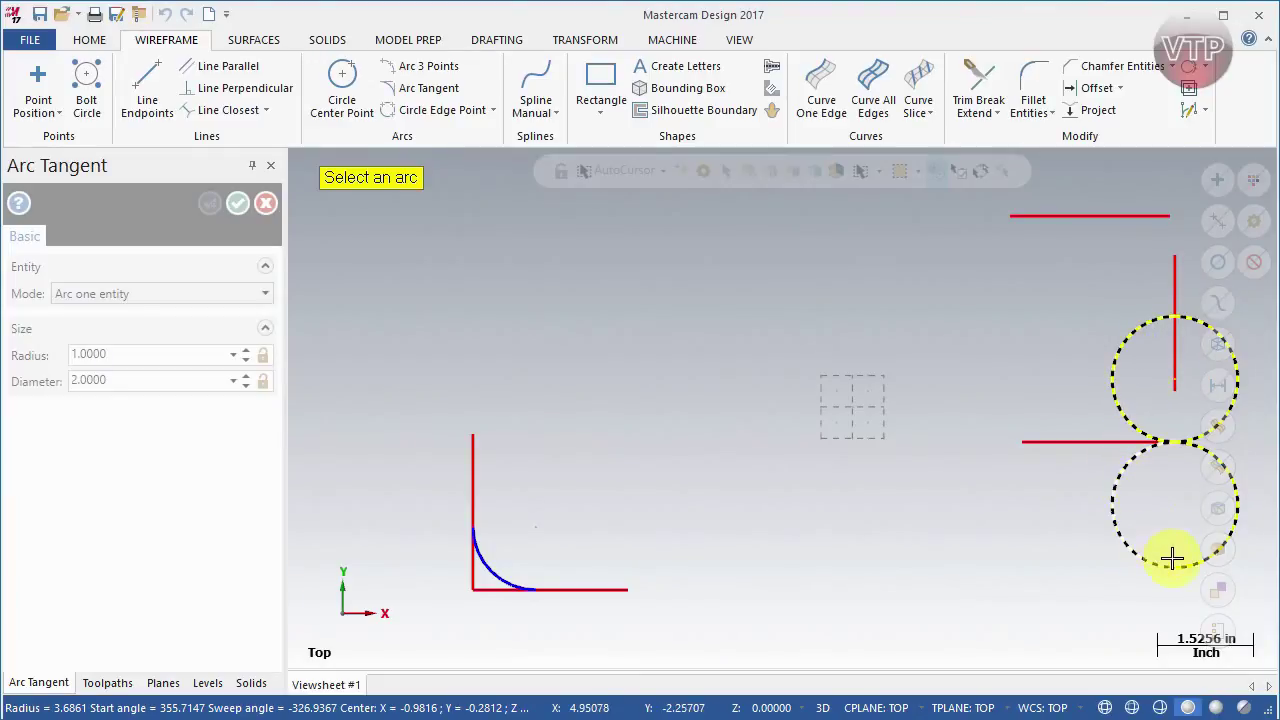
pyautogui.click(1115, 351)
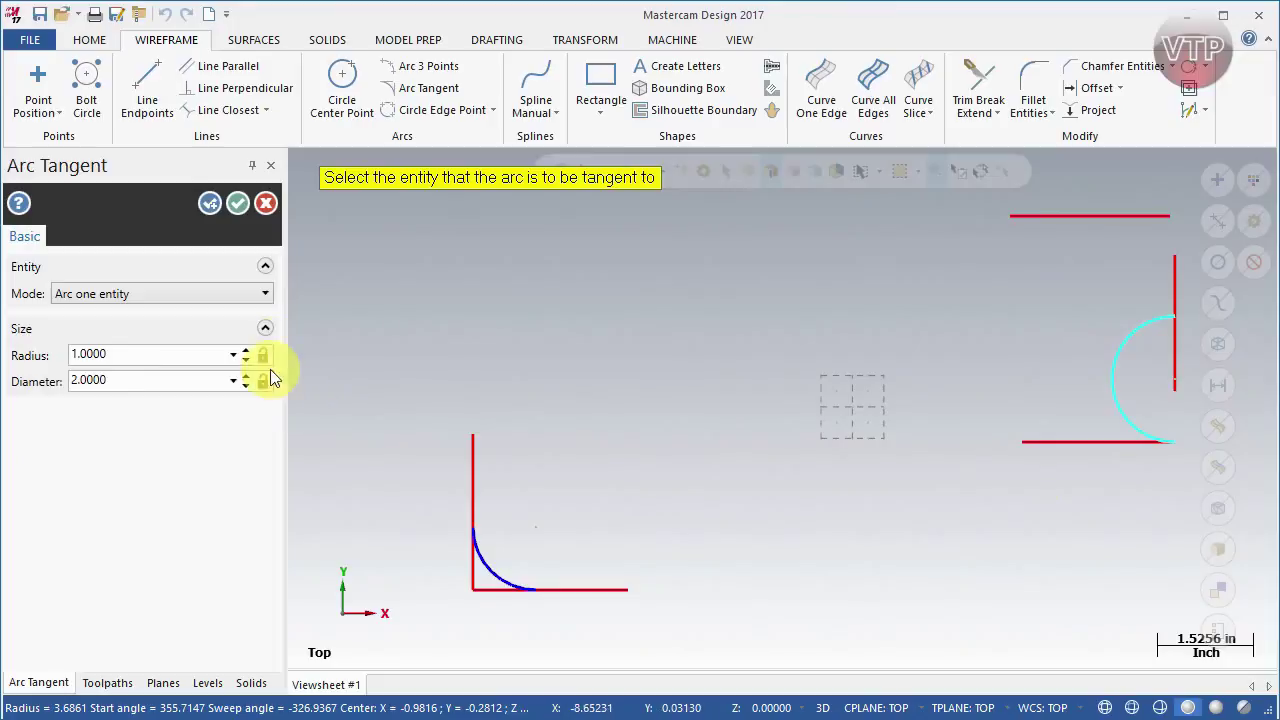
pyautogui.click(209, 206)
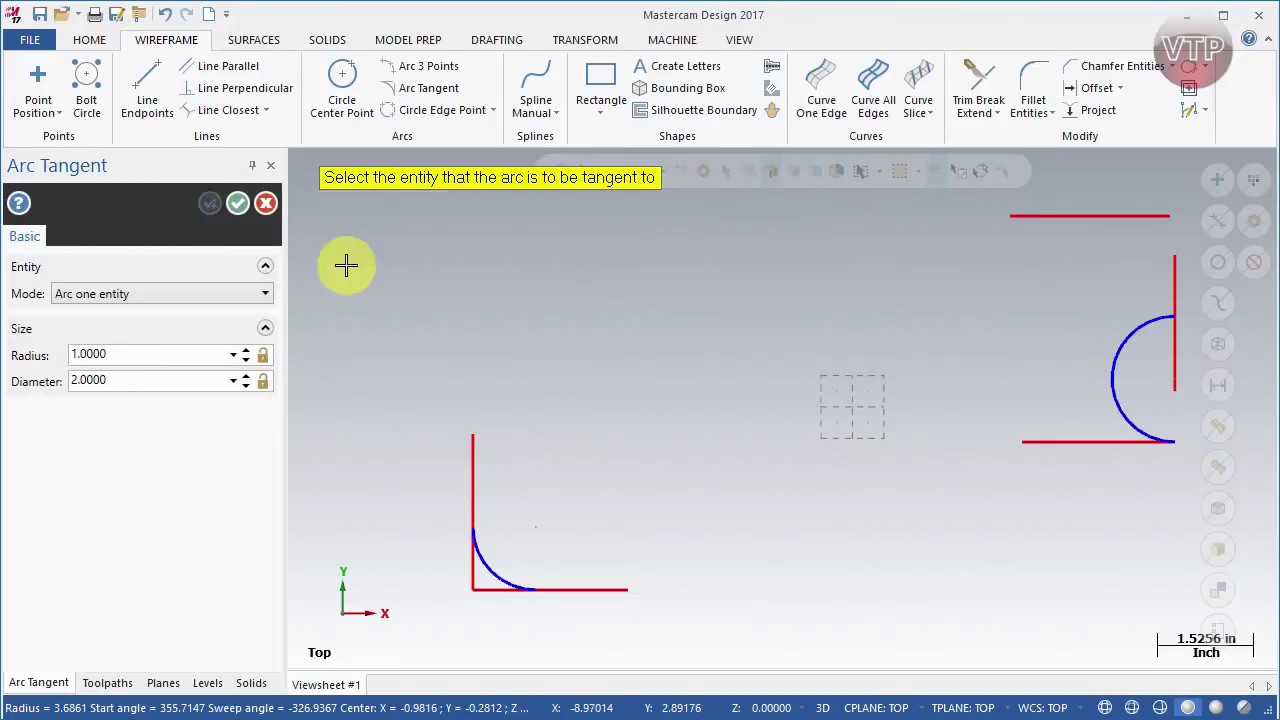
# Step: Try 1.0 in radius Arc one point arcs tangent to the L-shaped pair's vertical line through the corner and to its horizontal line through the vertical's upper end
pyautogui.click(166, 296)
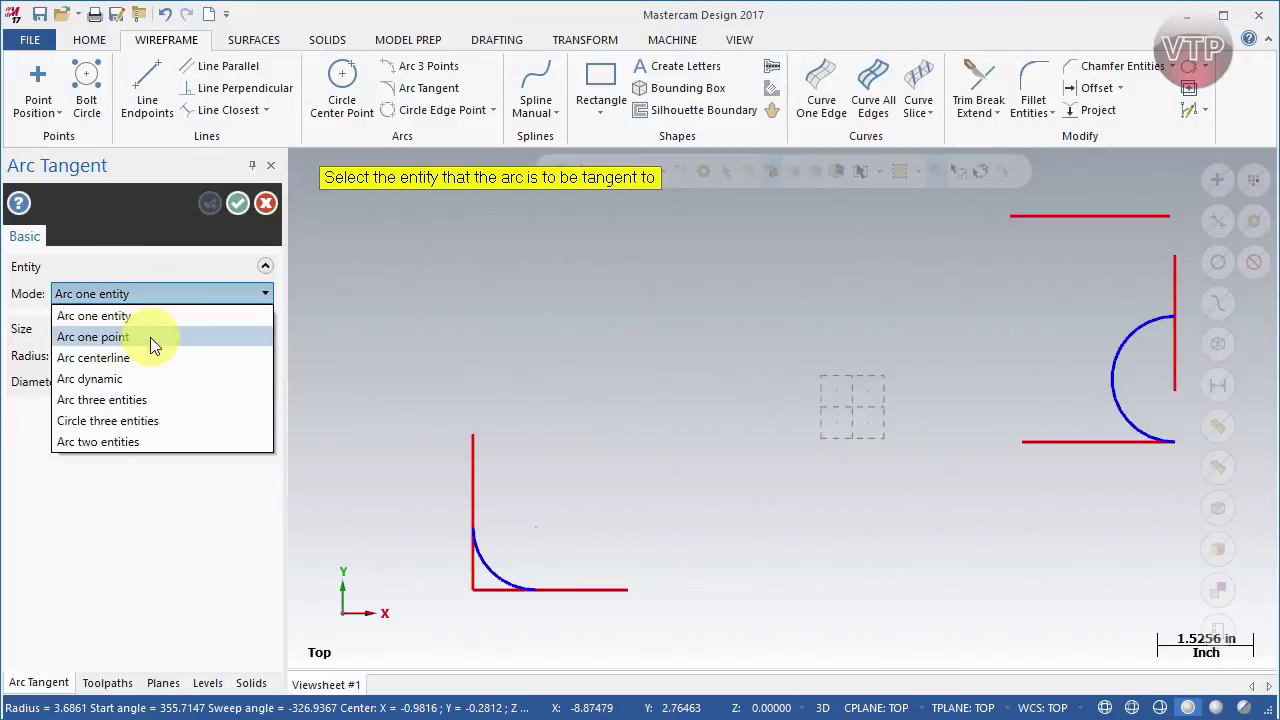
pyautogui.click(150, 338)
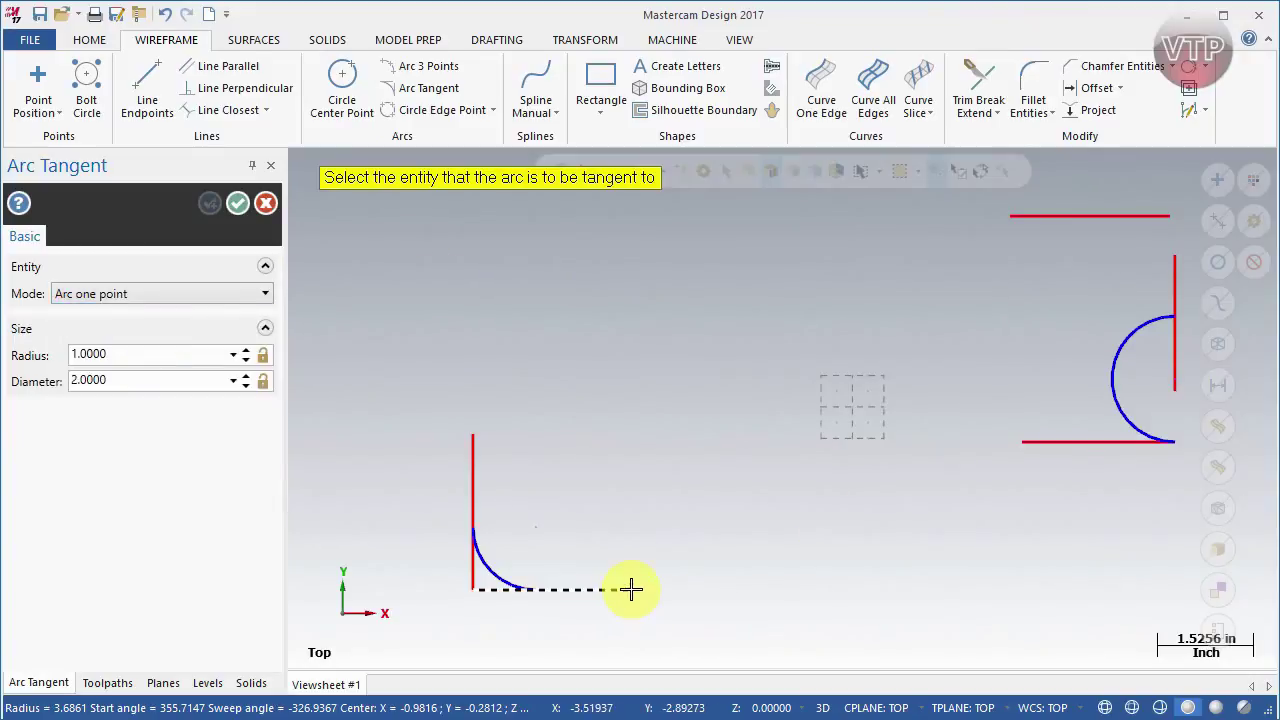
pyautogui.click(485, 459)
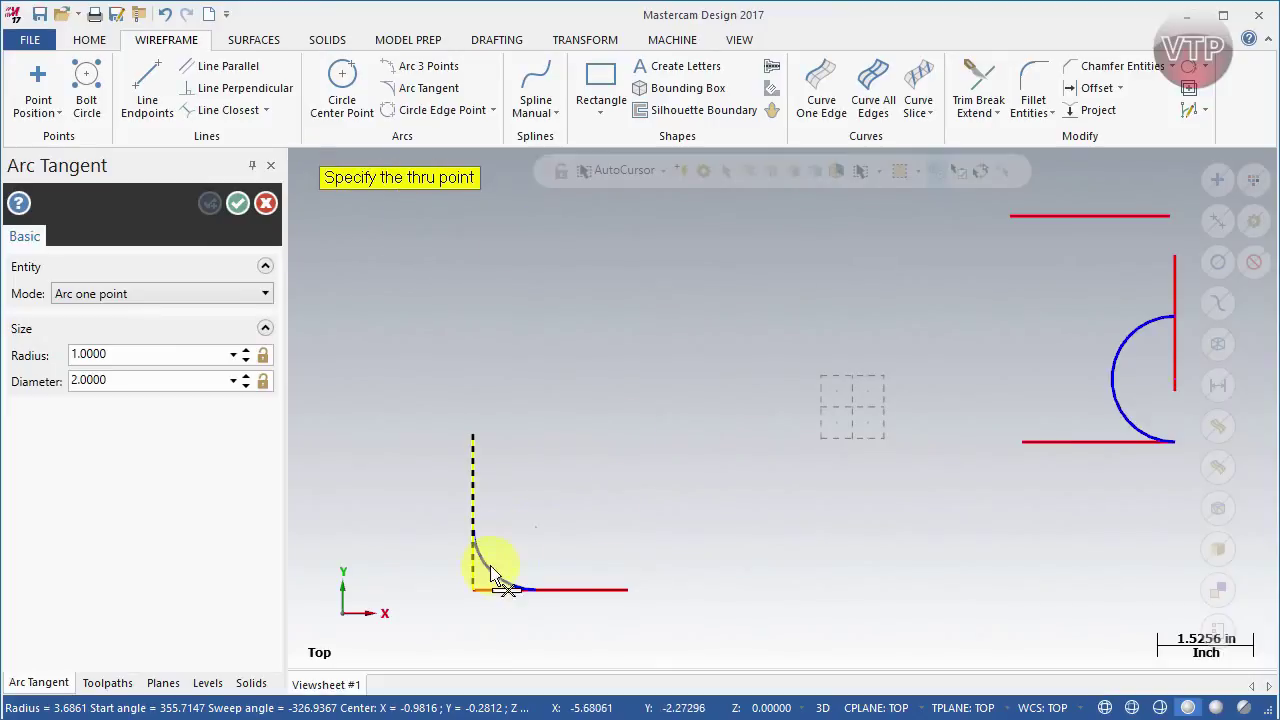
pyautogui.click(480, 598)
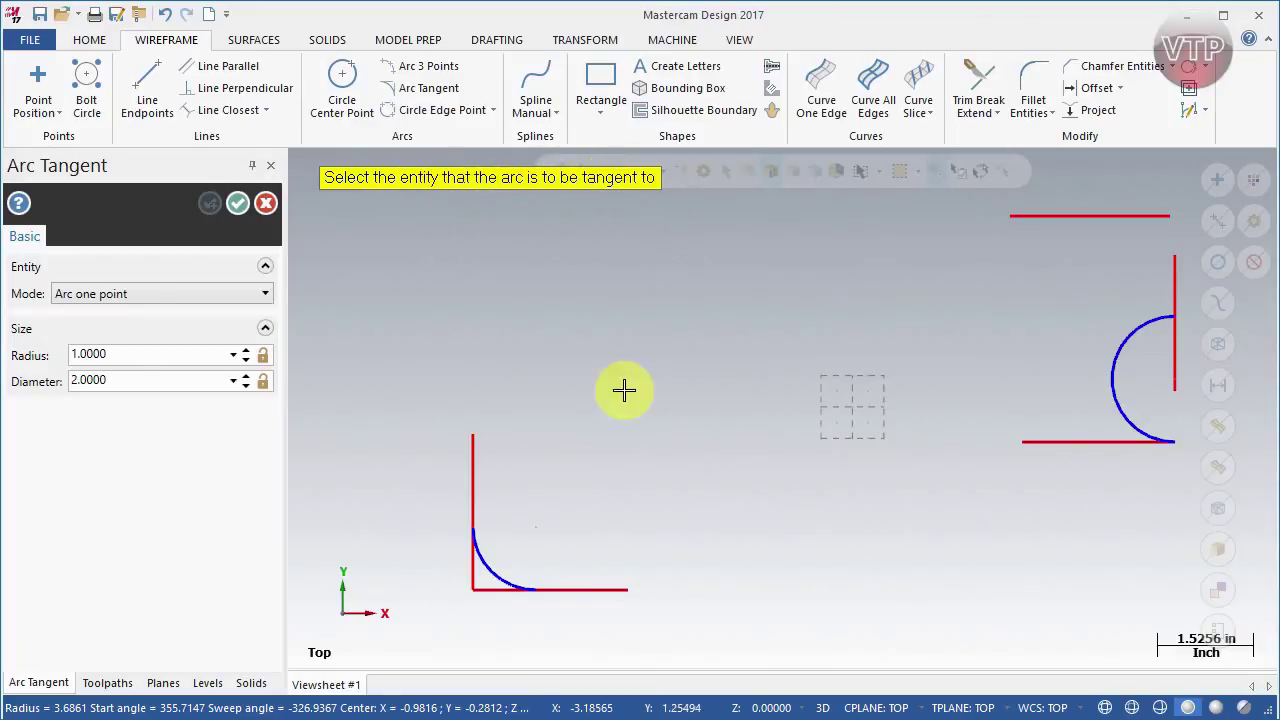
pyautogui.click(569, 595)
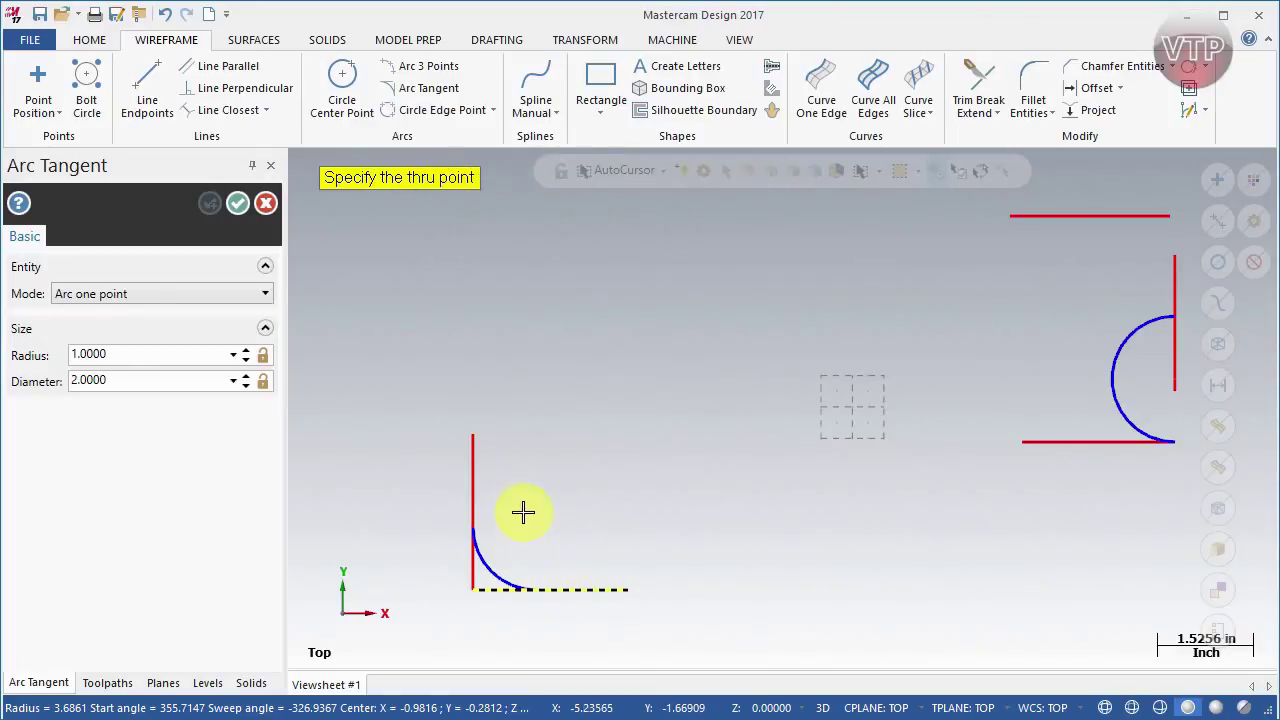
pyautogui.click(474, 437)
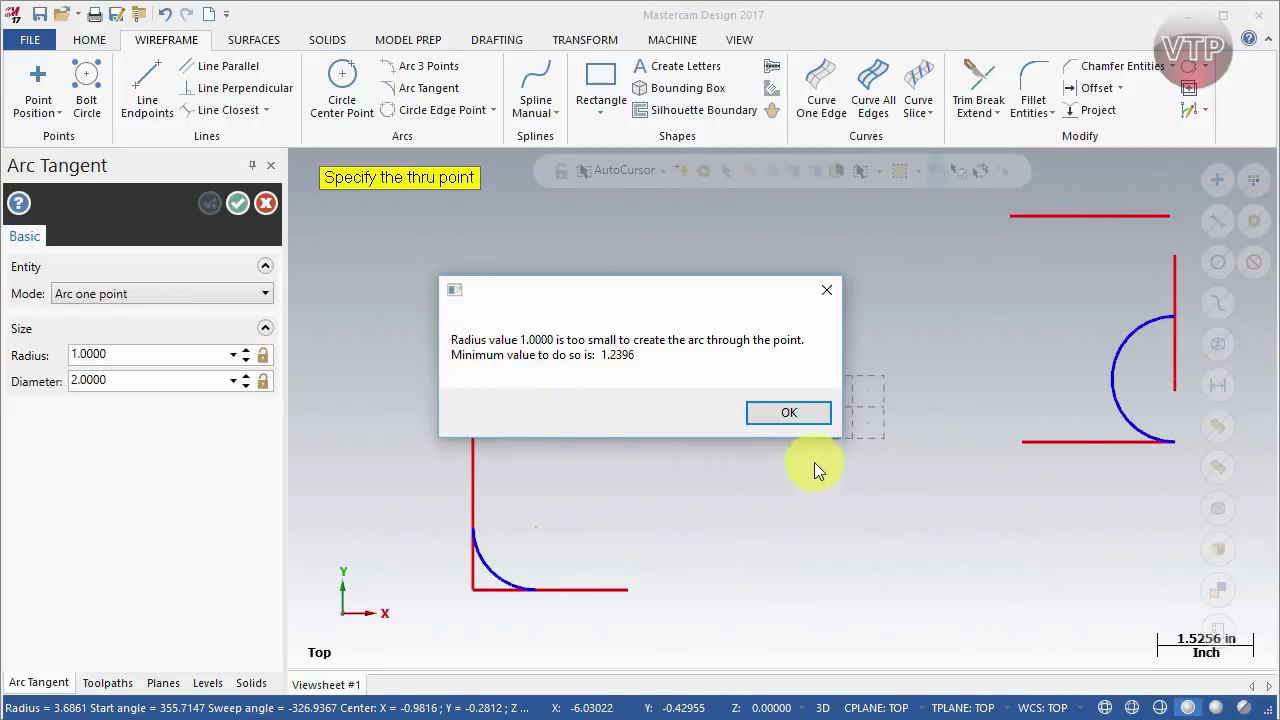
pyautogui.click(790, 412)
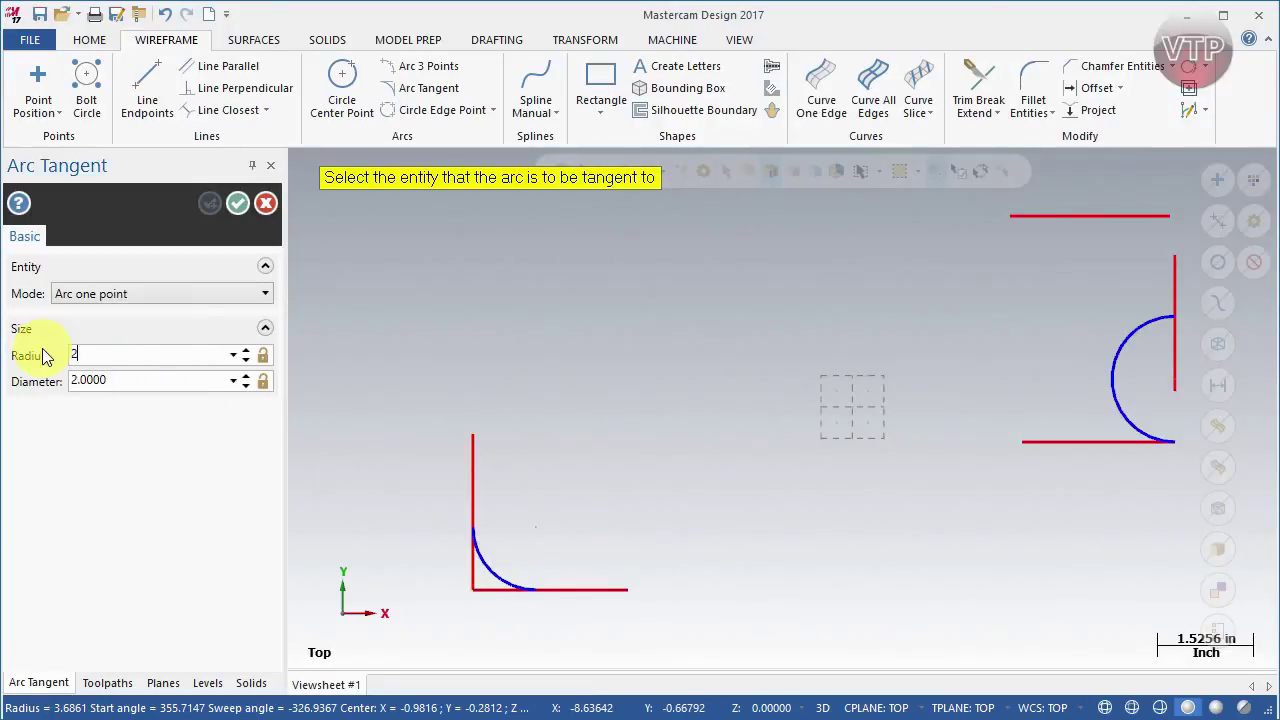
# Step: Create a 2.0 in radius arc tangent to the L-shaped pair's horizontal line through the vertical line's upper endpoint, keeping the large outer arc
pyautogui.click(597, 589)
pyautogui.click(470, 432)
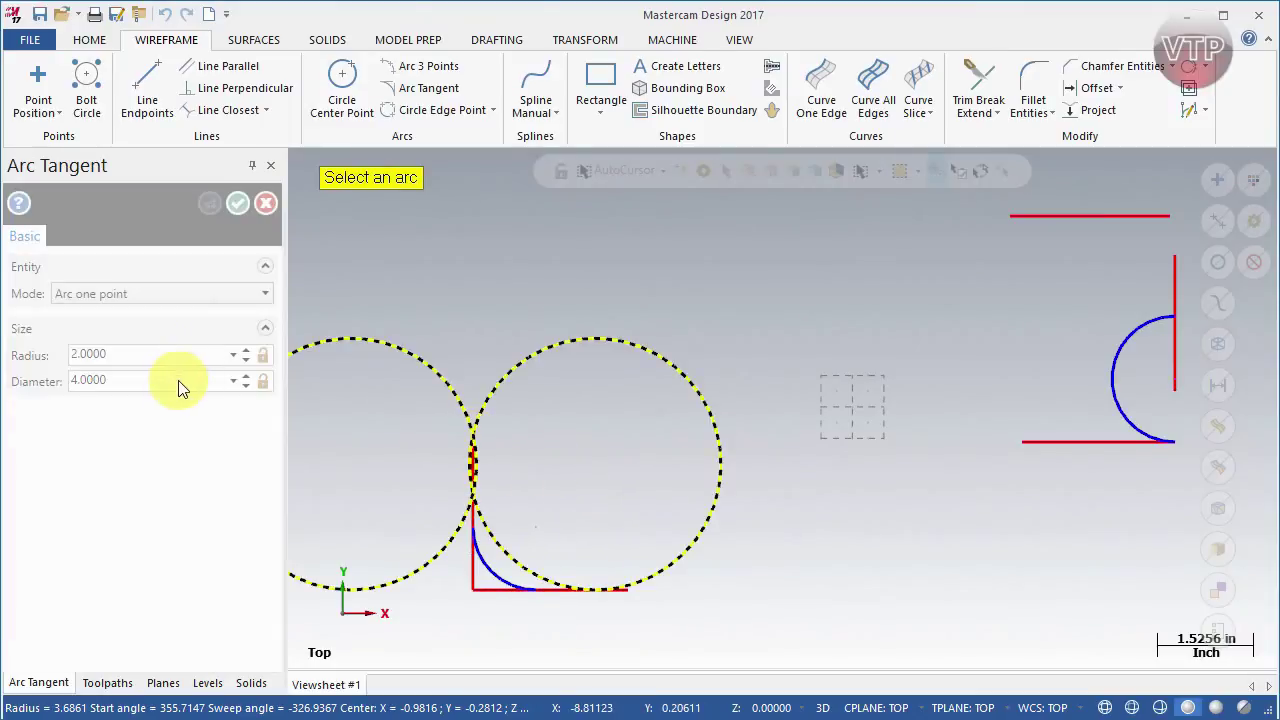
pyautogui.click(703, 412)
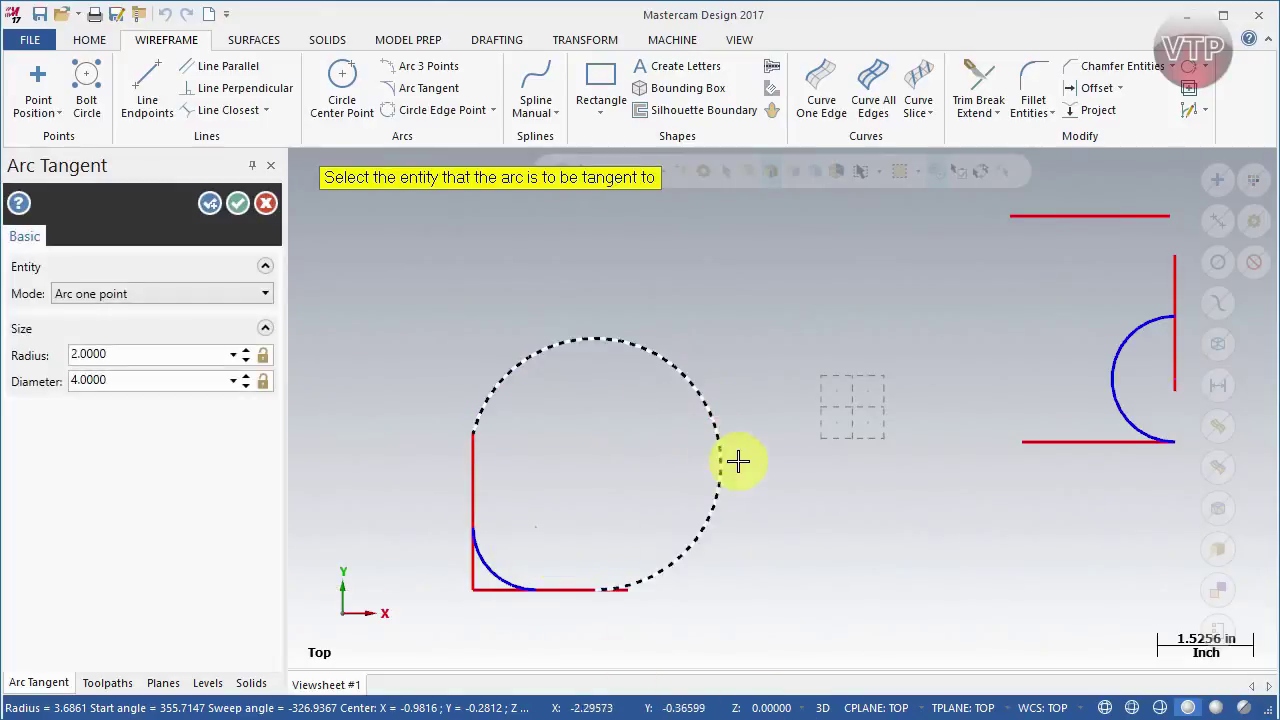
pyautogui.press('Escape')
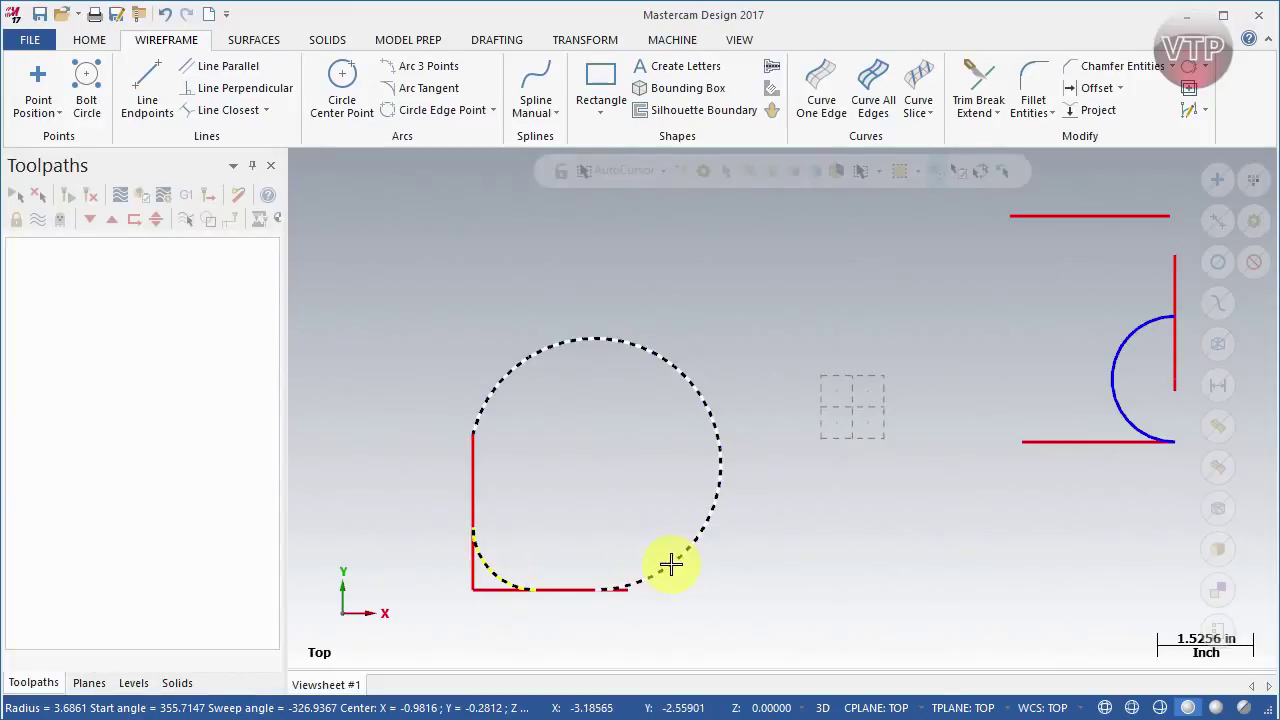
# Step: Delete the corner arc, the large outer arc and the arc in the right-hand group
pyautogui.click(1119, 388)
pyautogui.press('Delete')
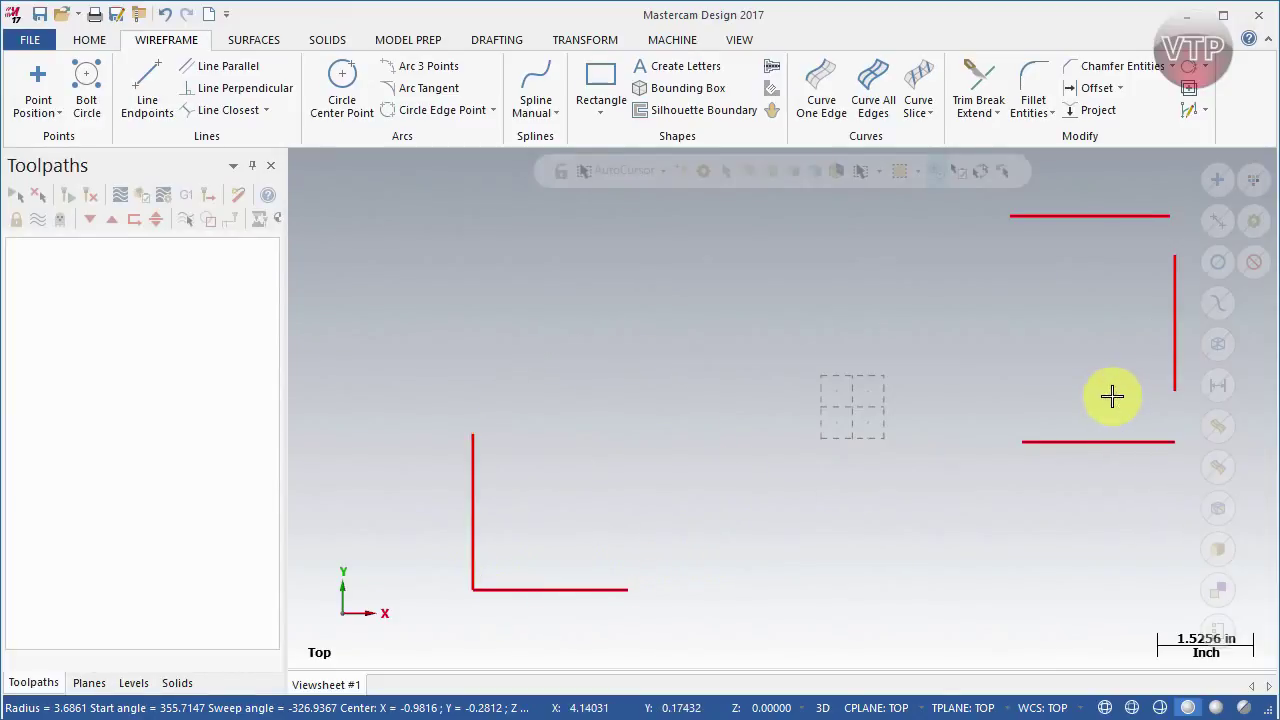
# Step: Create a 1.0 in radius Arc centerline circle below the right-hand group's lower horizontal line, tangent to it and centered on the vertical line, and discard it
pyautogui.click(419, 91)
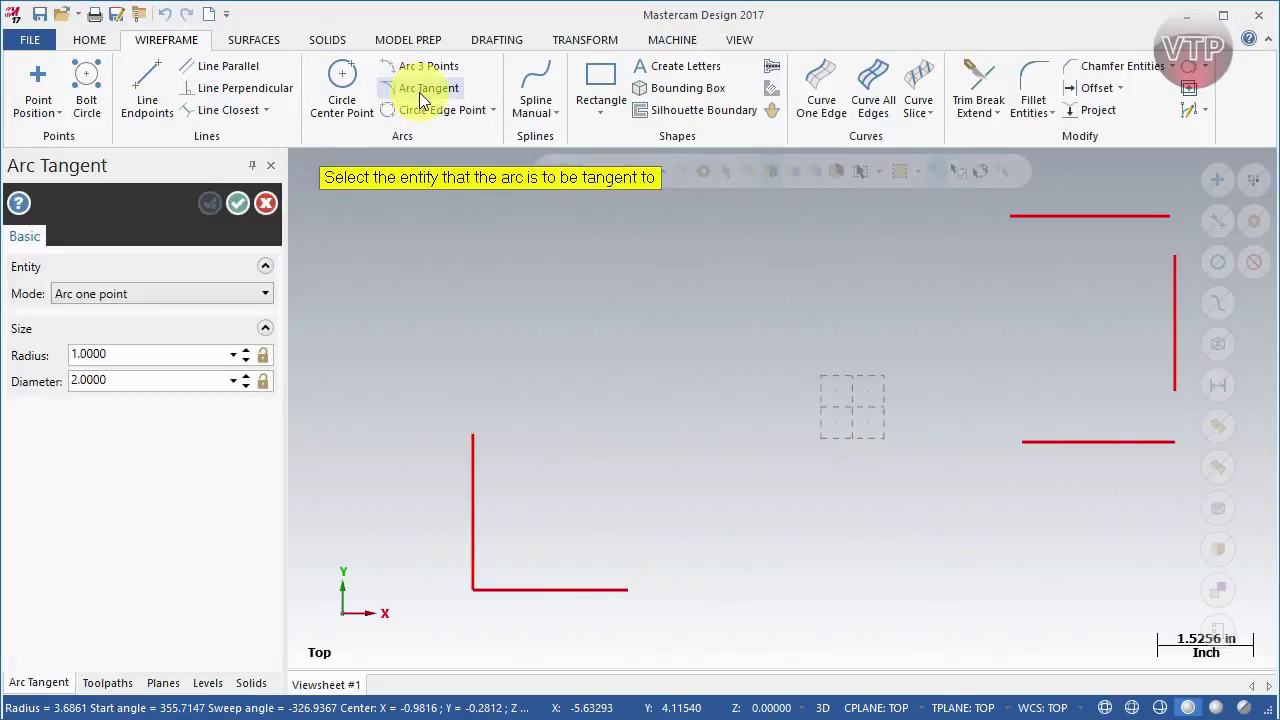
pyautogui.click(165, 294)
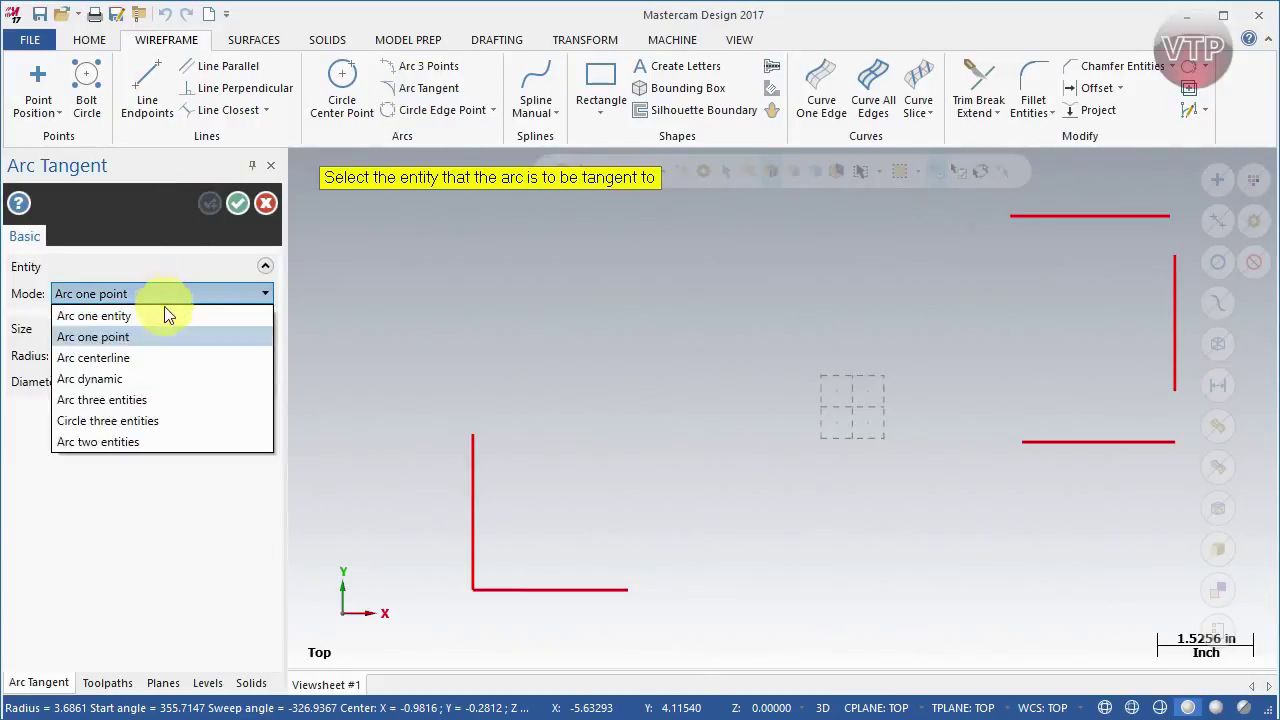
pyautogui.click(153, 357)
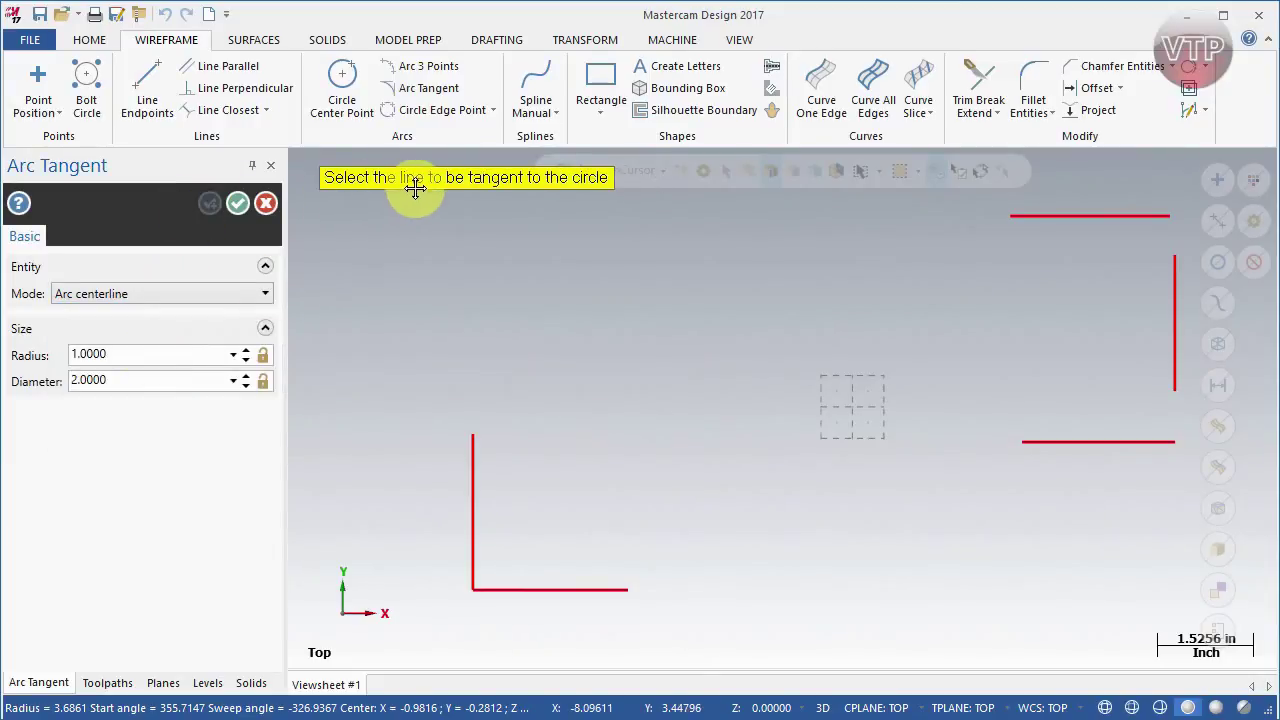
pyautogui.click(1097, 442)
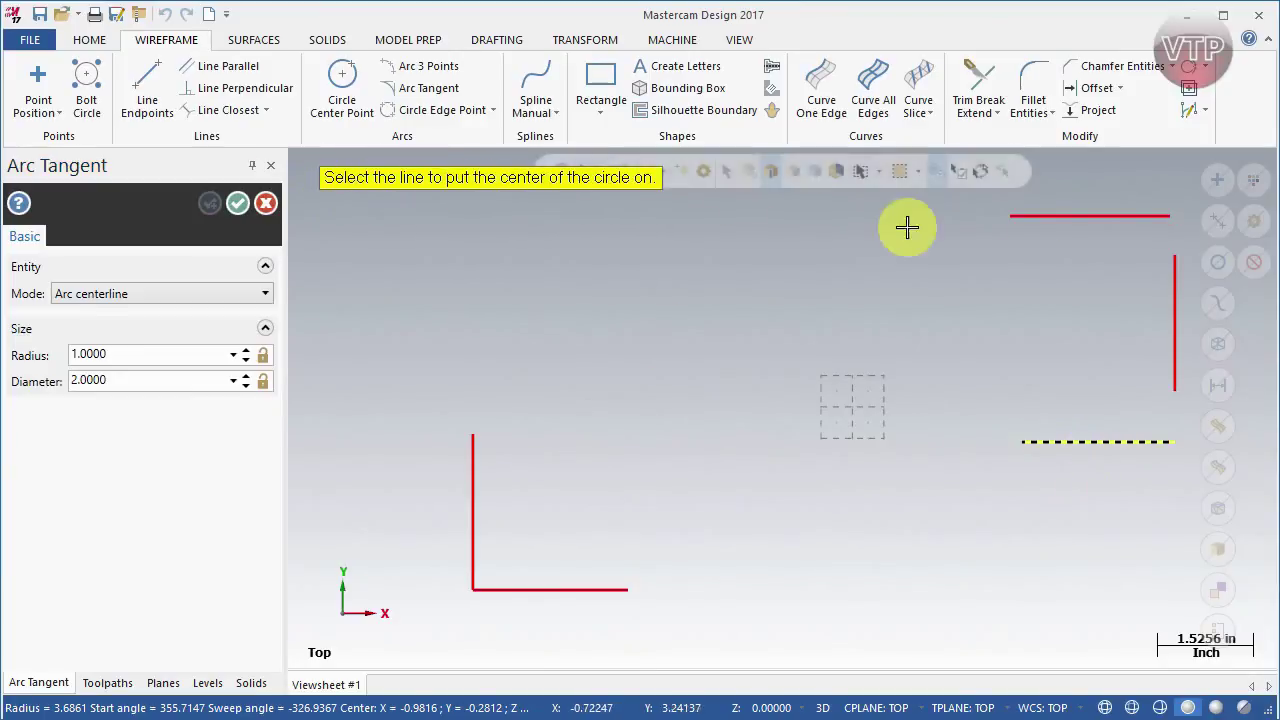
pyautogui.click(1173, 366)
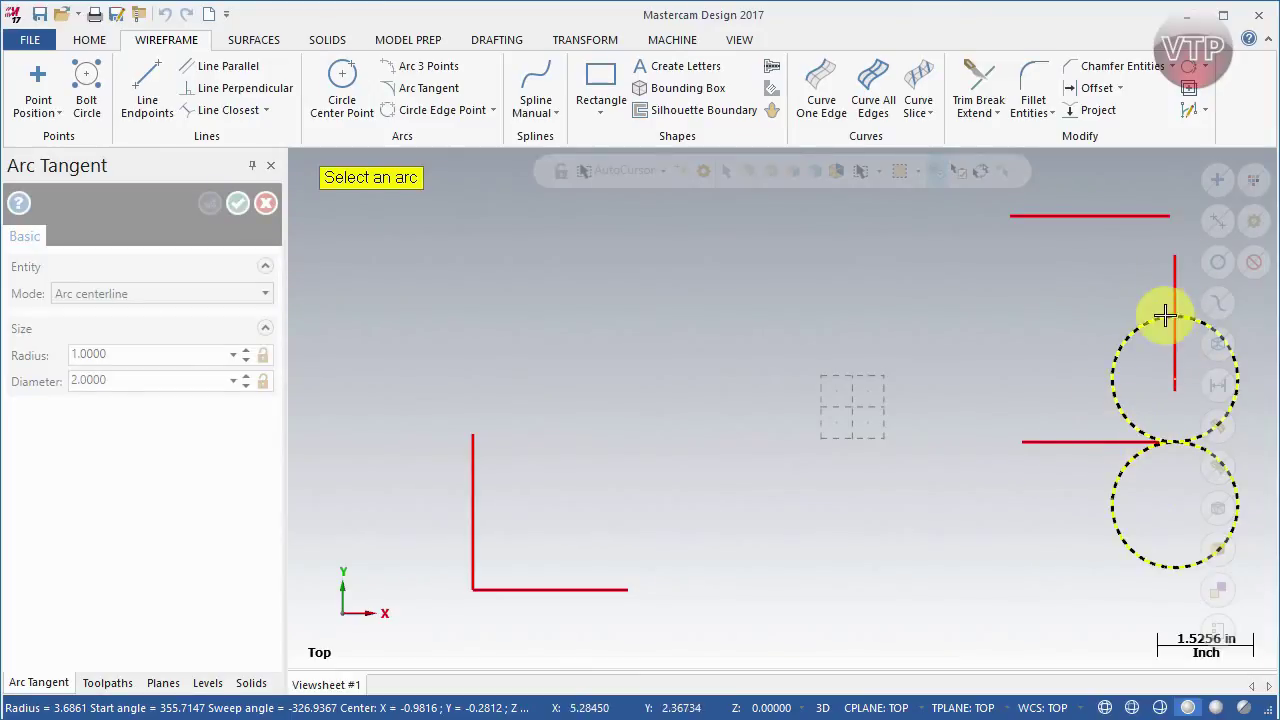
pyautogui.click(1146, 564)
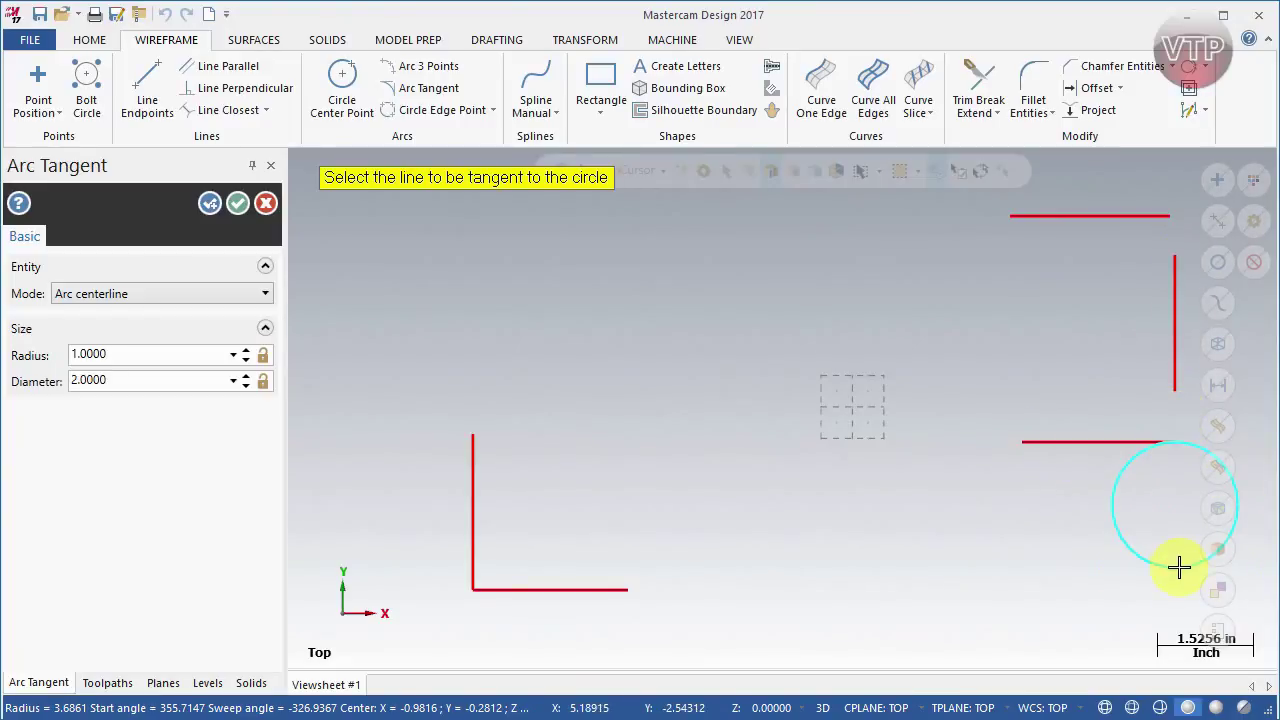
pyautogui.press('Escape')
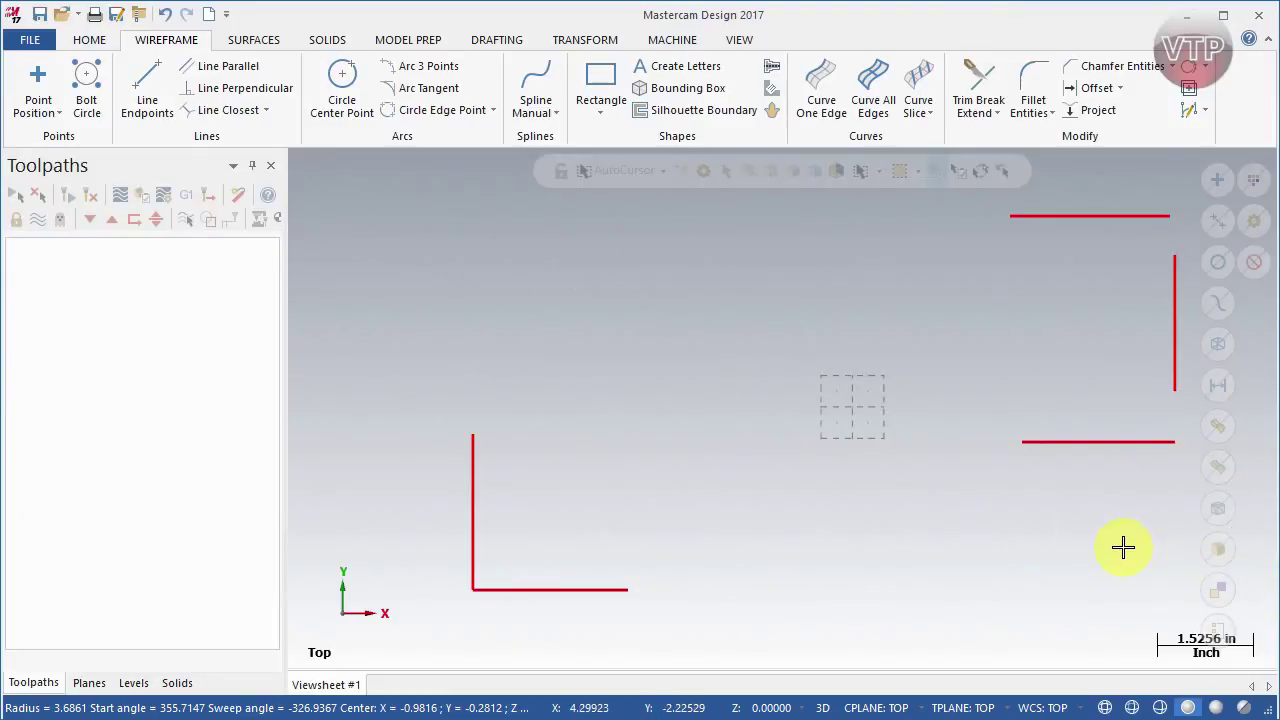
# Step: Create an Arc dynamic arc of about 2.0 in radius, curving upward from the right end of the L-shaped pair's horizontal line, and discard it
pyautogui.click(402, 90)
pyautogui.click(190, 293)
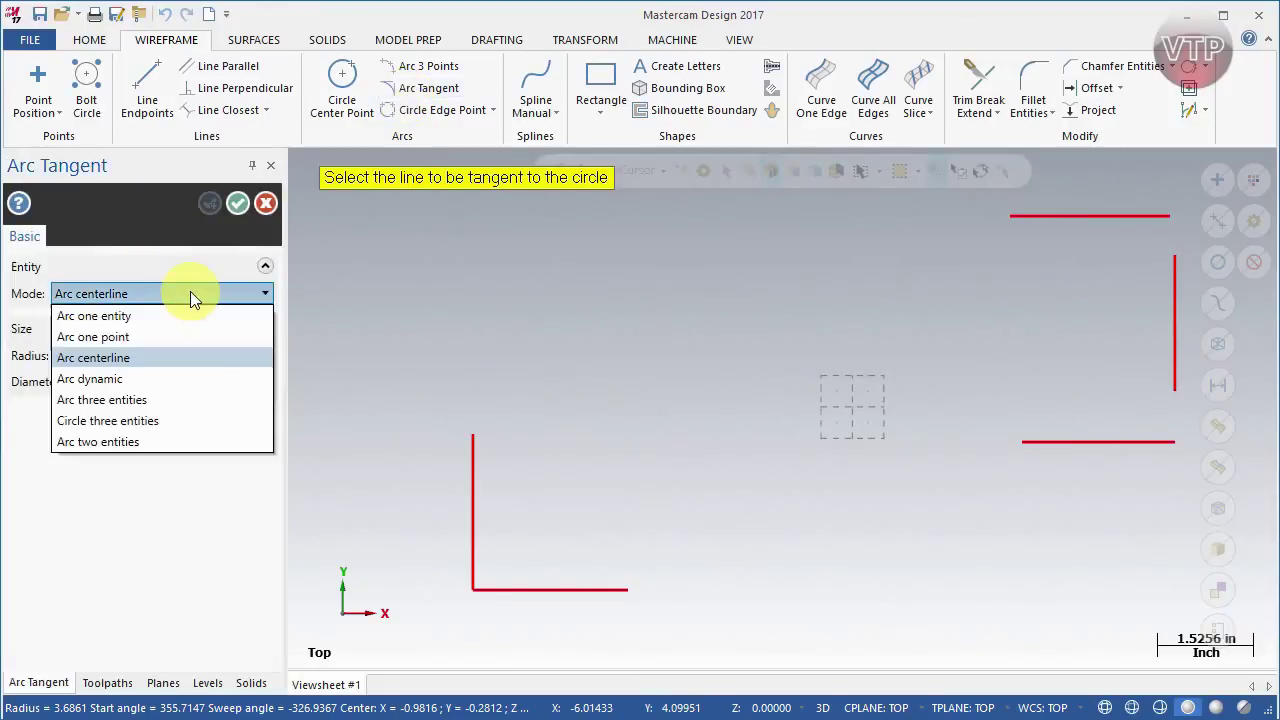
pyautogui.click(154, 380)
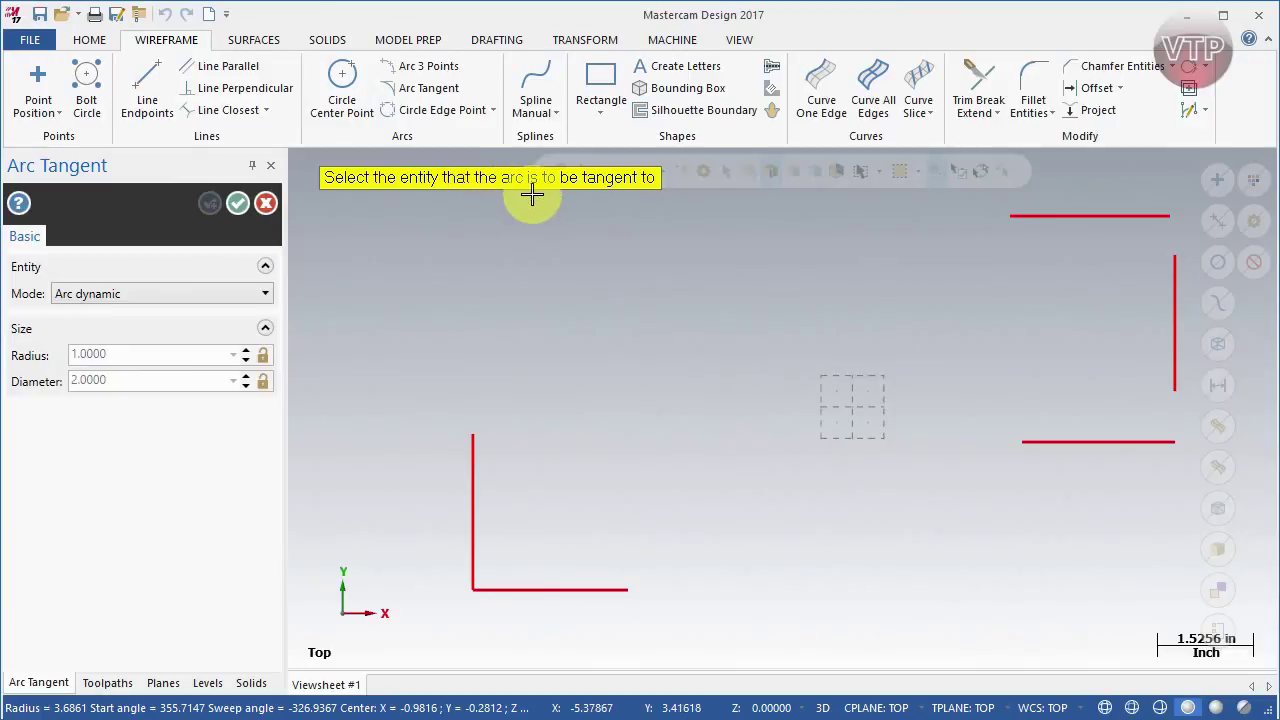
pyautogui.click(569, 589)
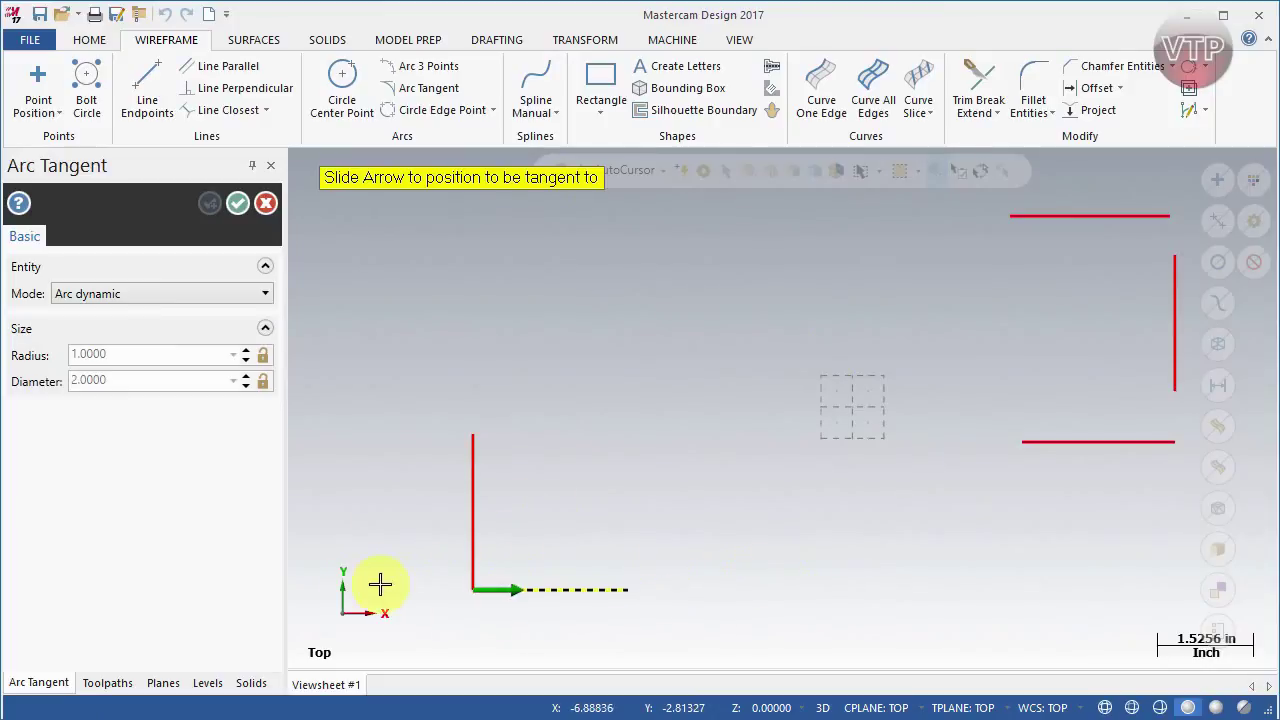
pyautogui.click(727, 516)
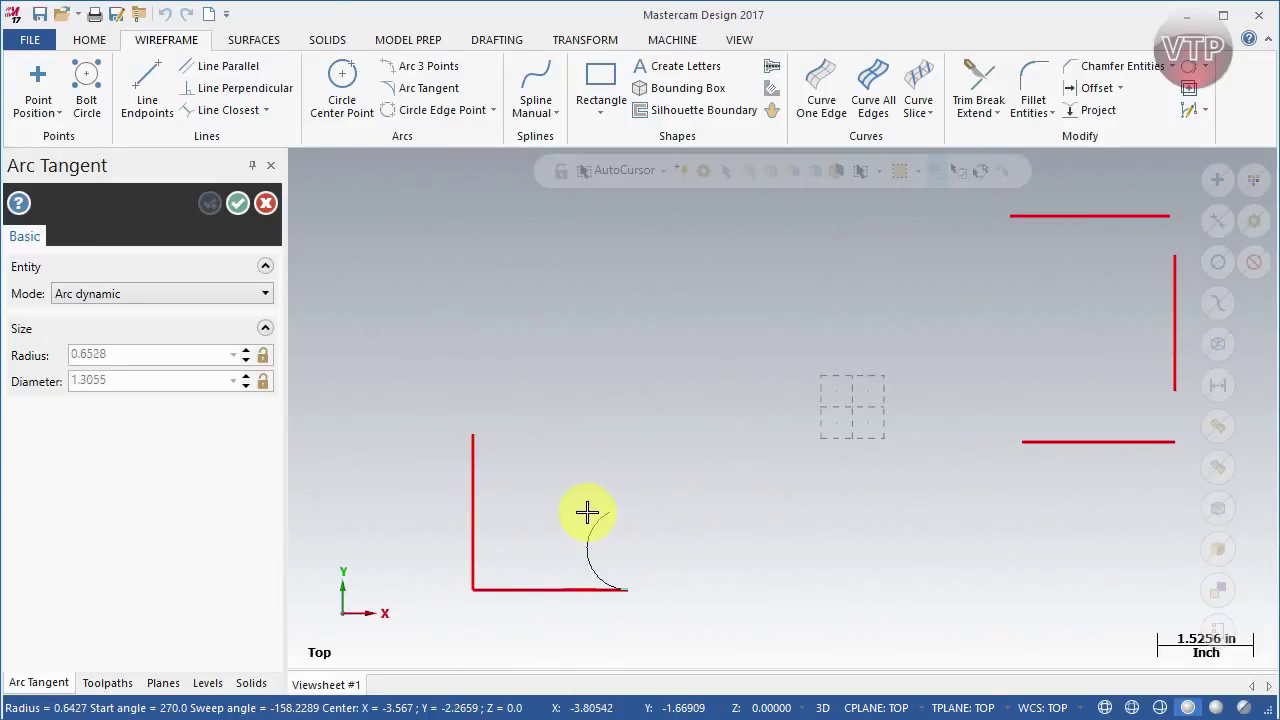
pyautogui.click(748, 497)
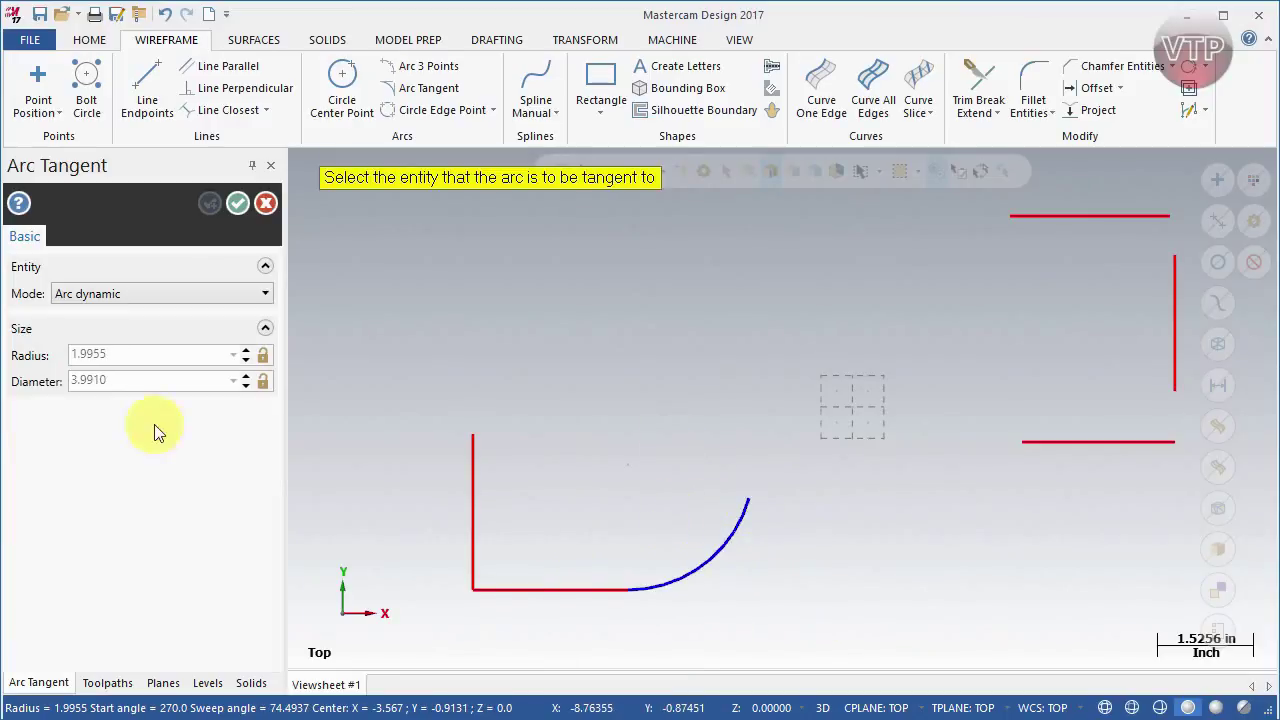
pyautogui.press('Escape')
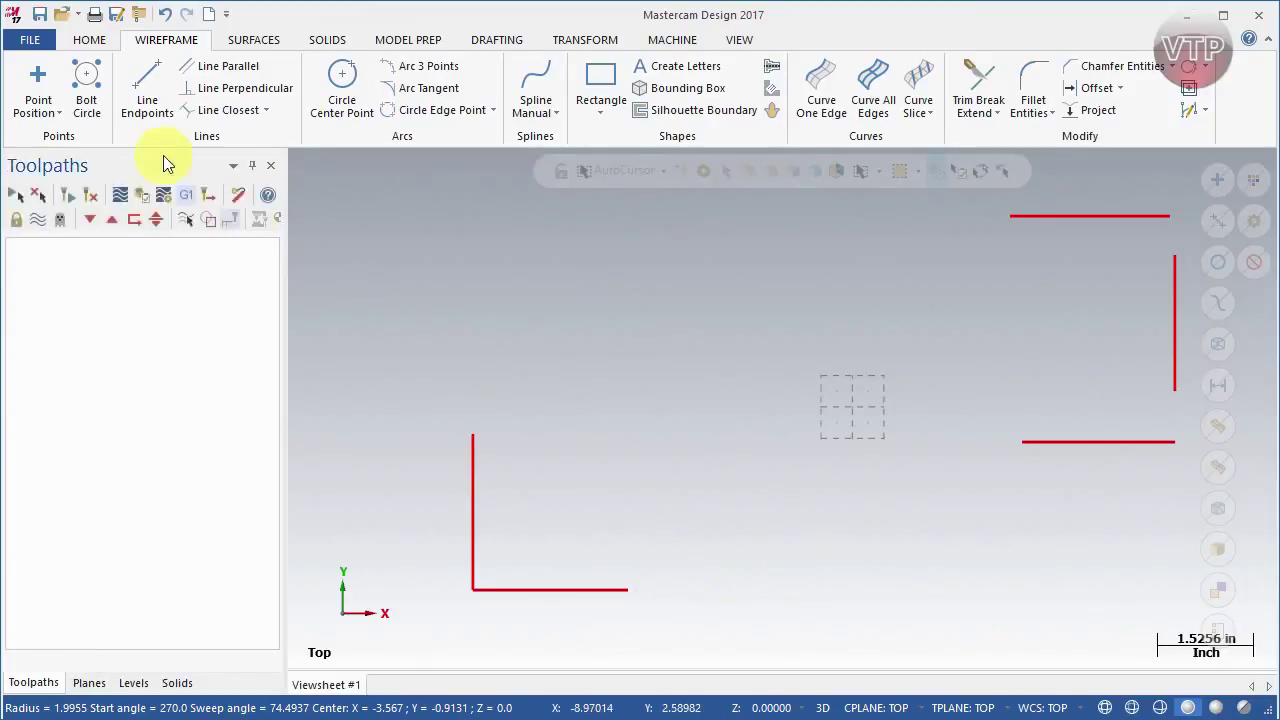
# Step: Create an Arc three entities arc tangent to both lines of the L-shaped pair and the lower horizontal line of the right-hand group
pyautogui.click(425, 88)
pyautogui.click(137, 293)
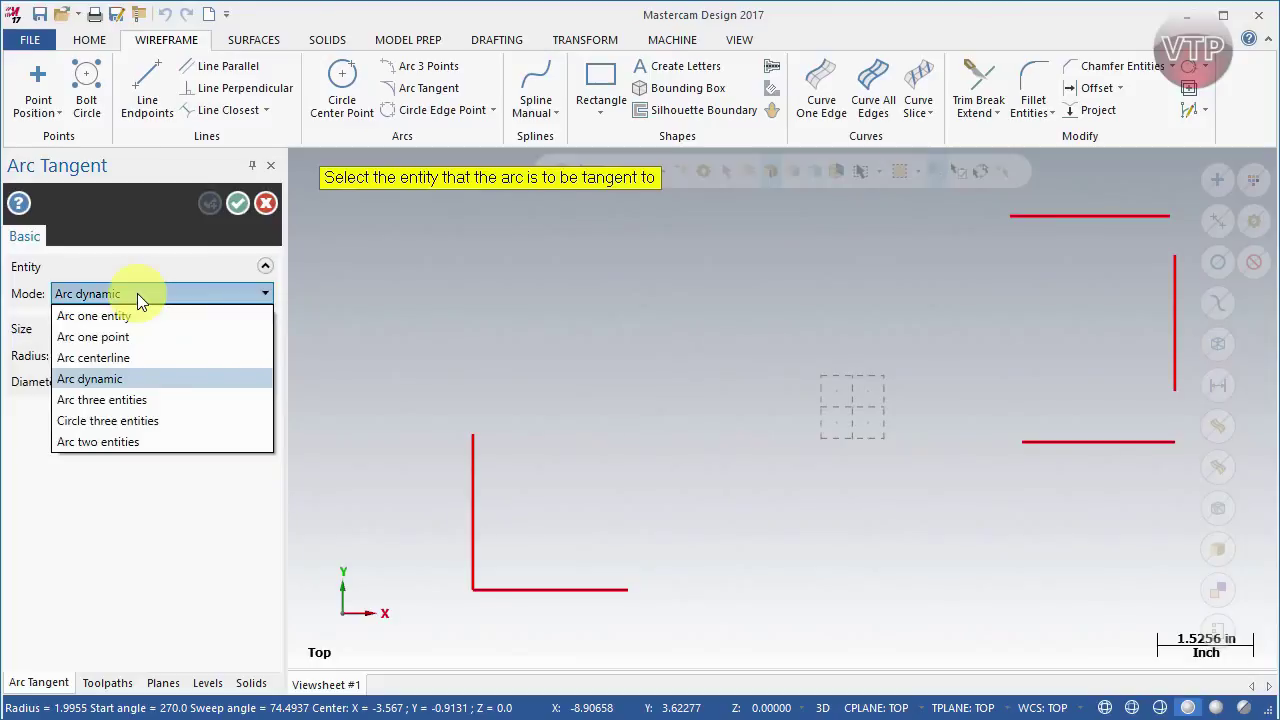
pyautogui.click(125, 409)
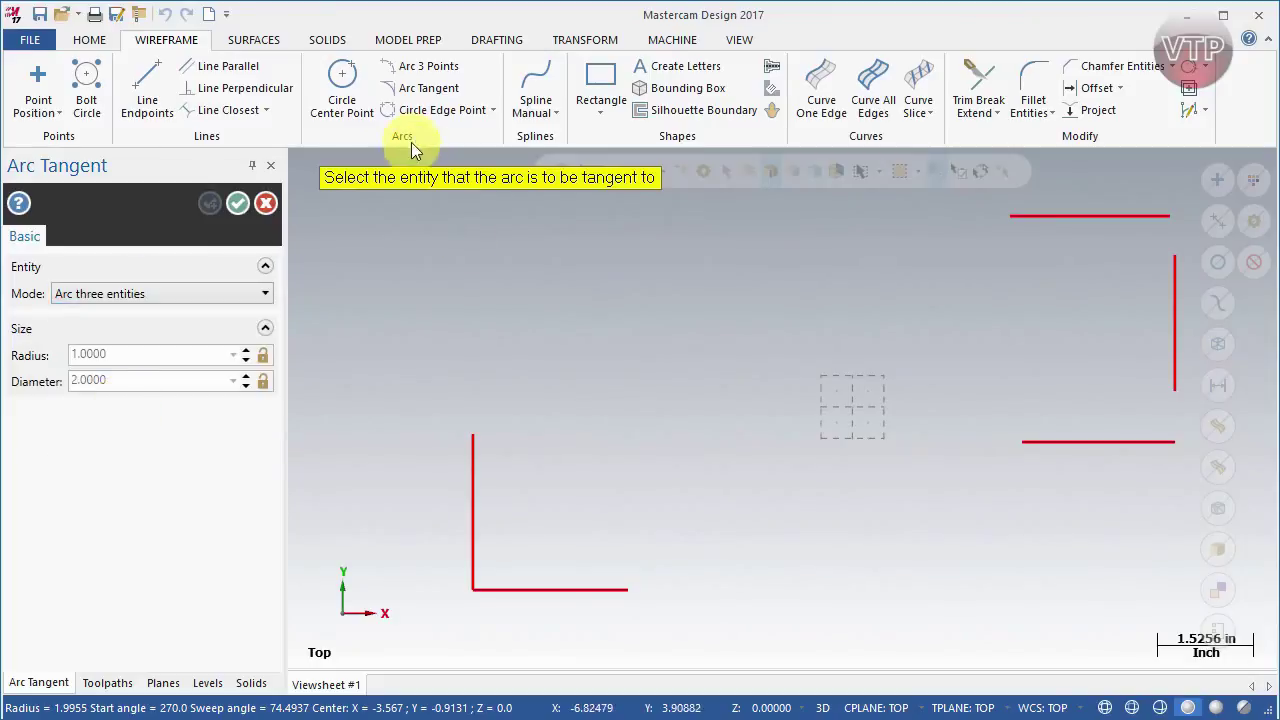
pyautogui.moveTo(508, 180); pyautogui.dragTo(492, 212)
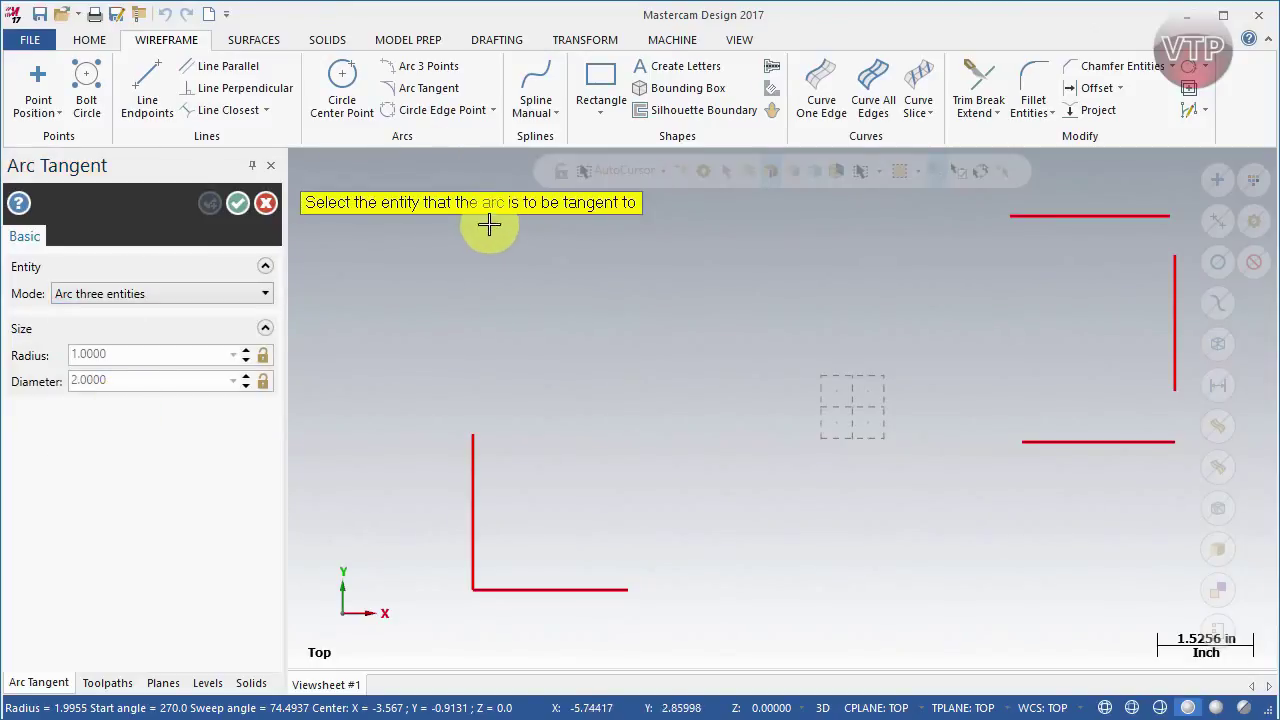
pyautogui.click(583, 605)
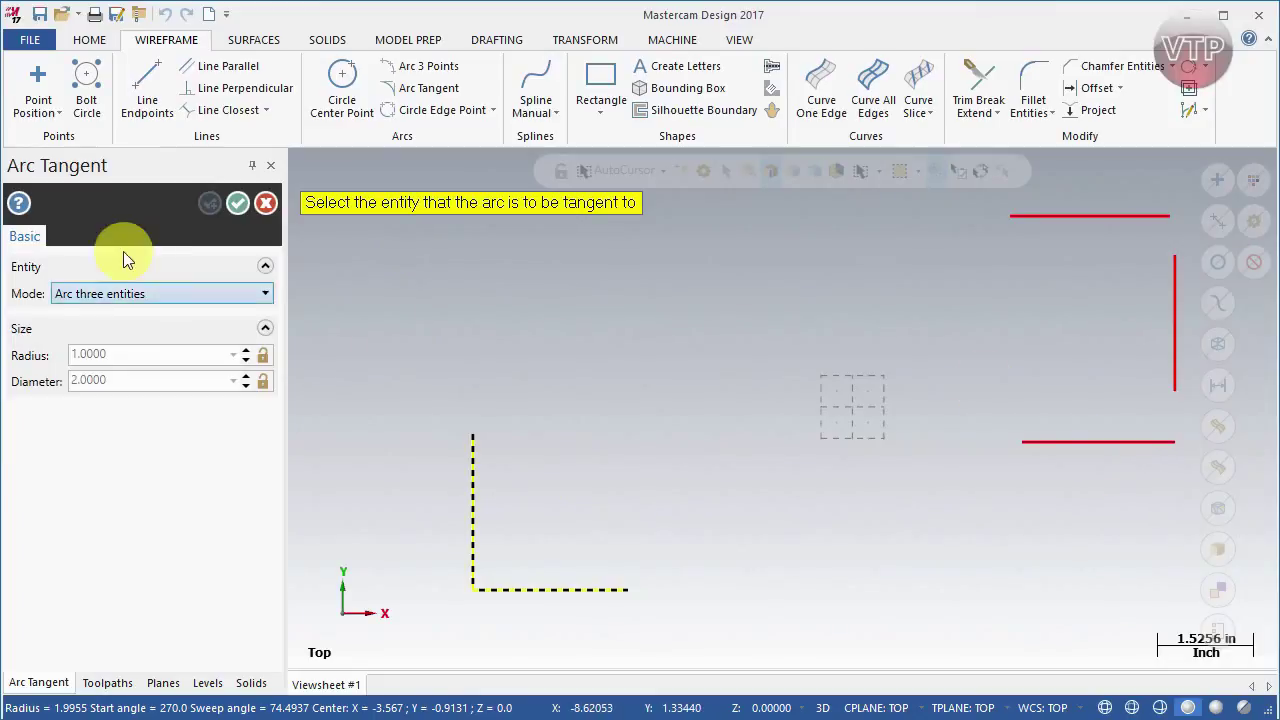
pyautogui.click(1060, 443)
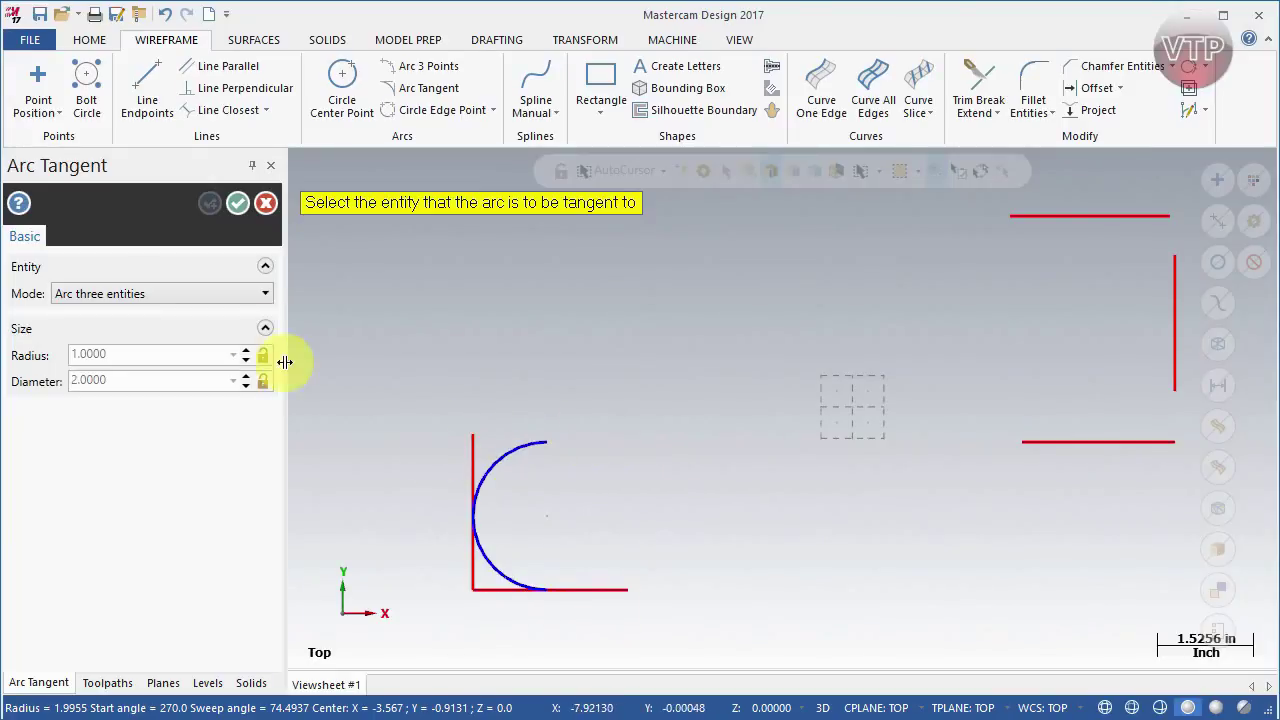
# Step: Create a Circle three entities circle tangent to the lower horizontal, vertical and upper horizontal lines of the right-hand group
pyautogui.click(134, 299)
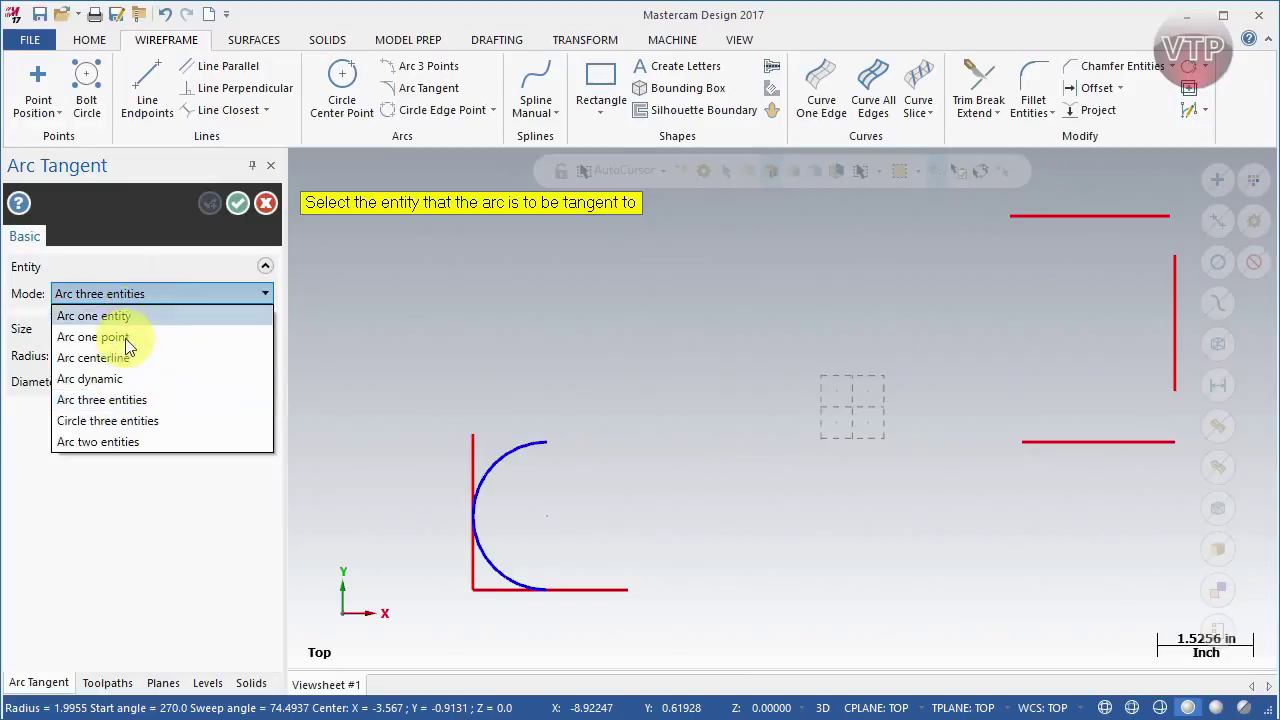
pyautogui.click(118, 421)
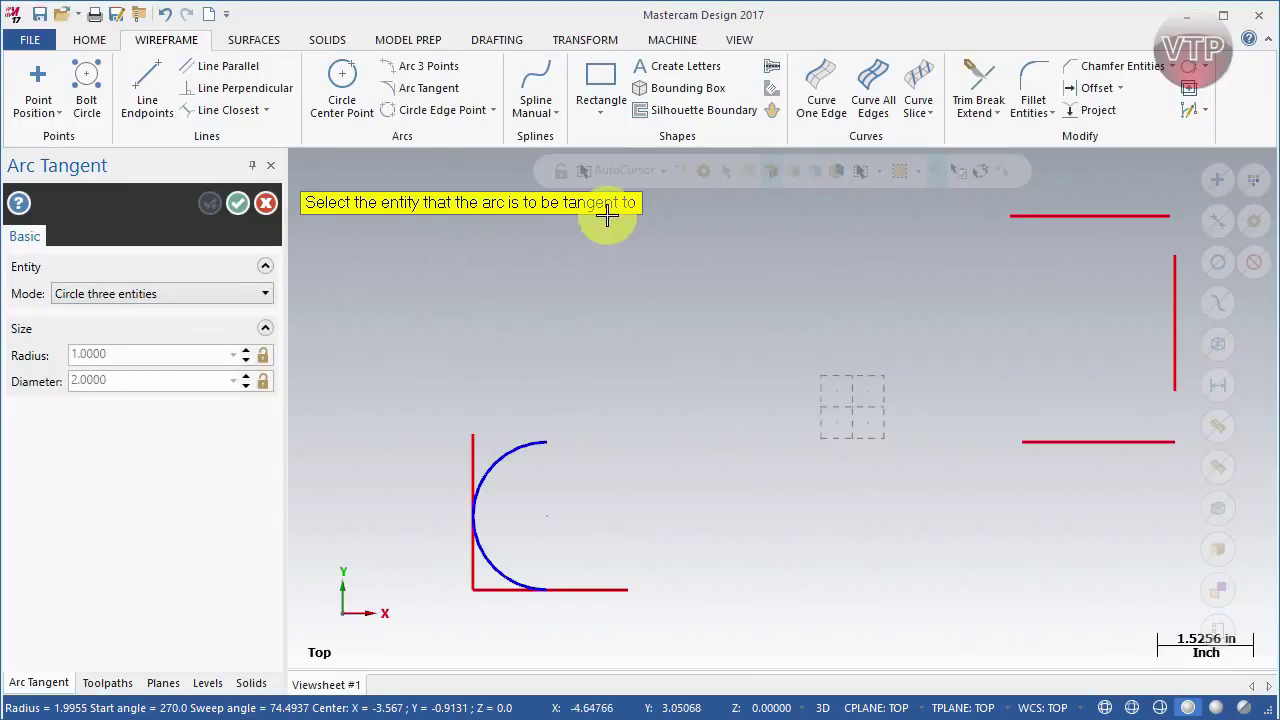
pyautogui.click(1031, 442)
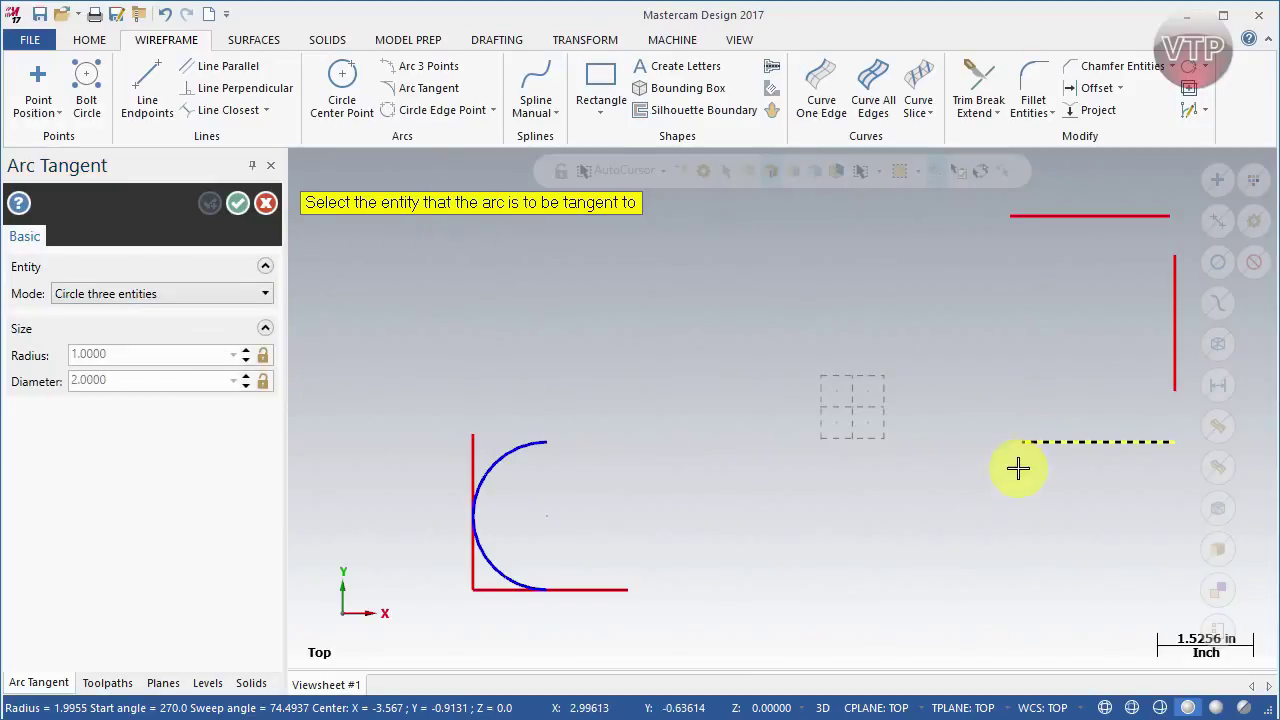
pyautogui.click(1174, 335)
pyautogui.click(1074, 217)
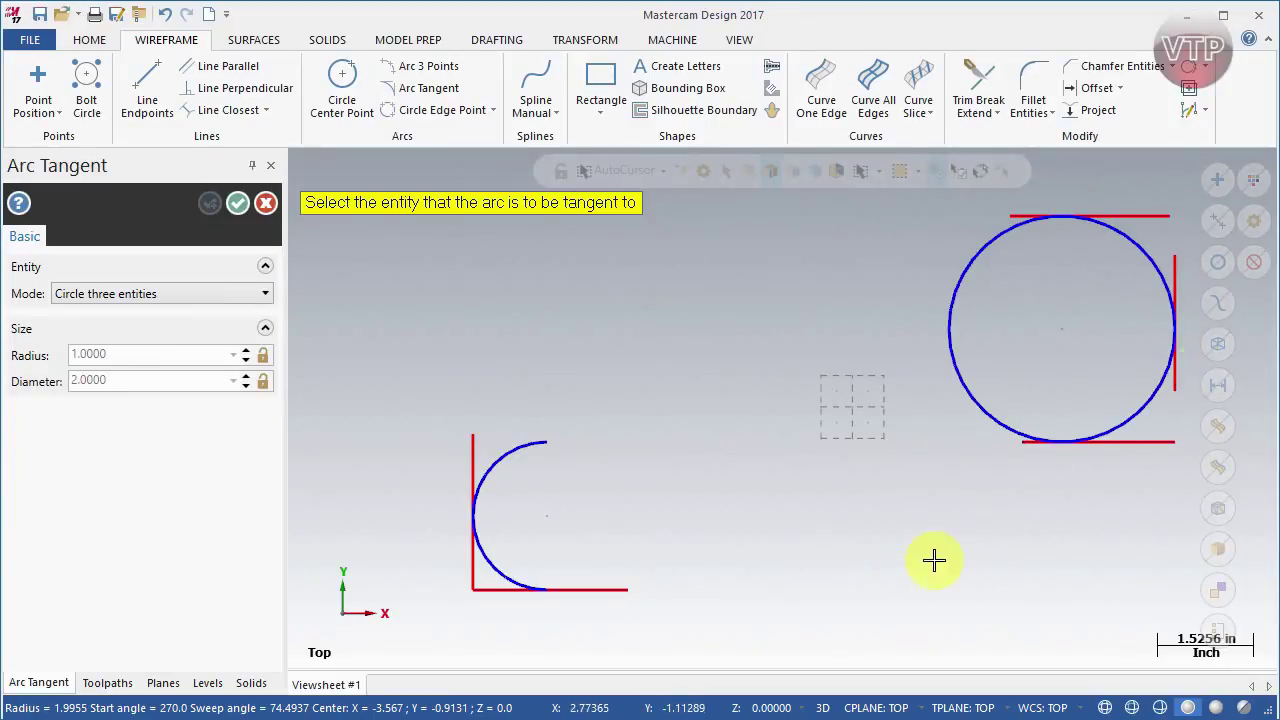
# Step: Leave Arc Tangent and delete the arc in the L-shaped pair and the circle in the right-hand group
pyautogui.click(152, 293)
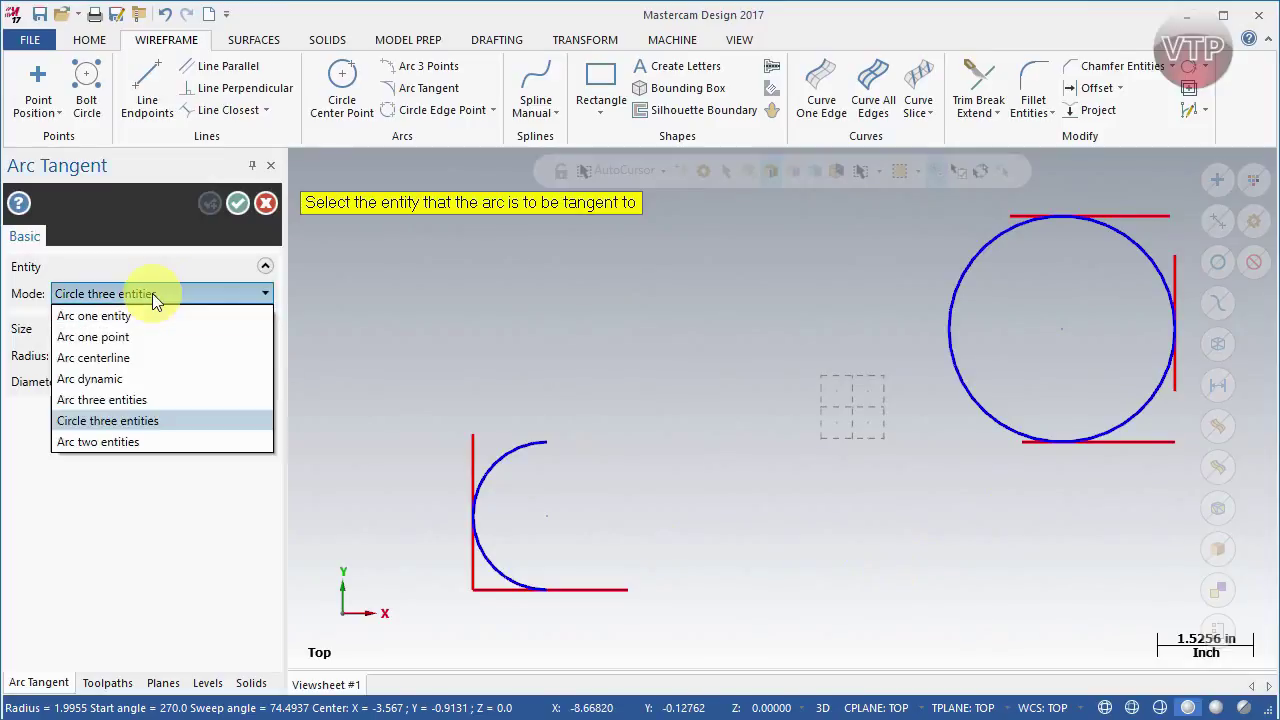
pyautogui.click(121, 443)
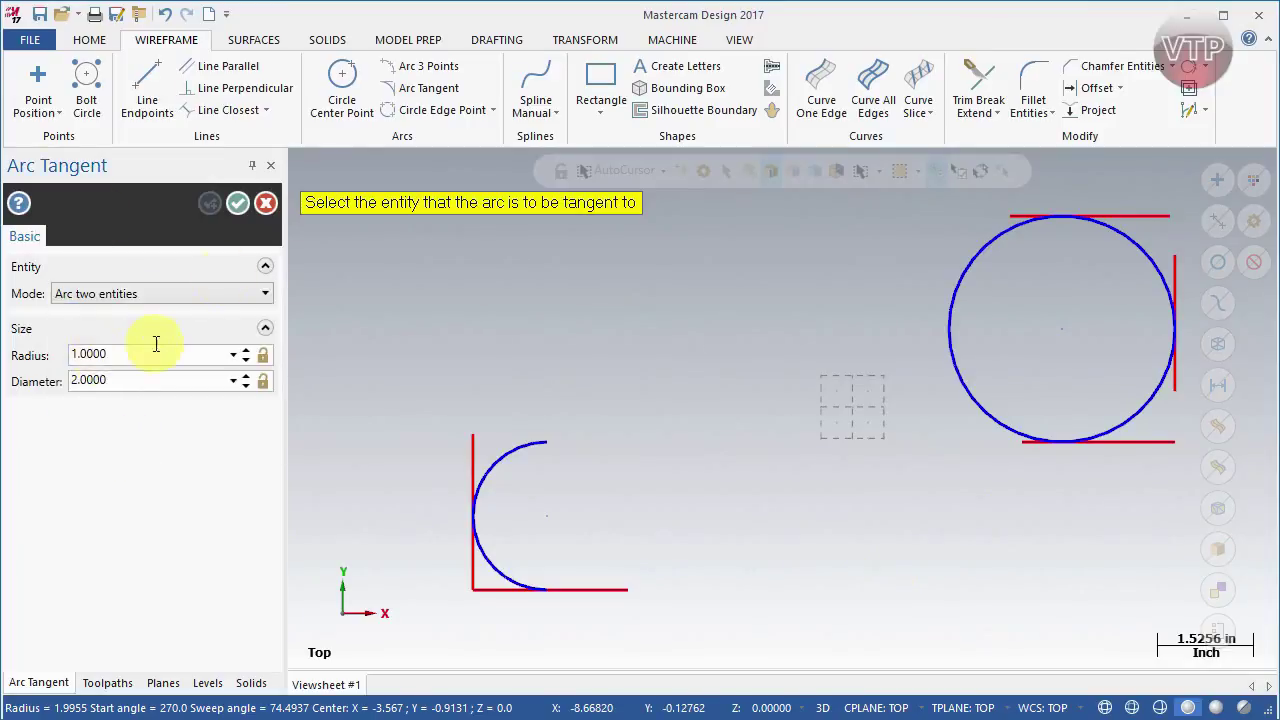
pyautogui.click(266, 204)
pyautogui.click(528, 440)
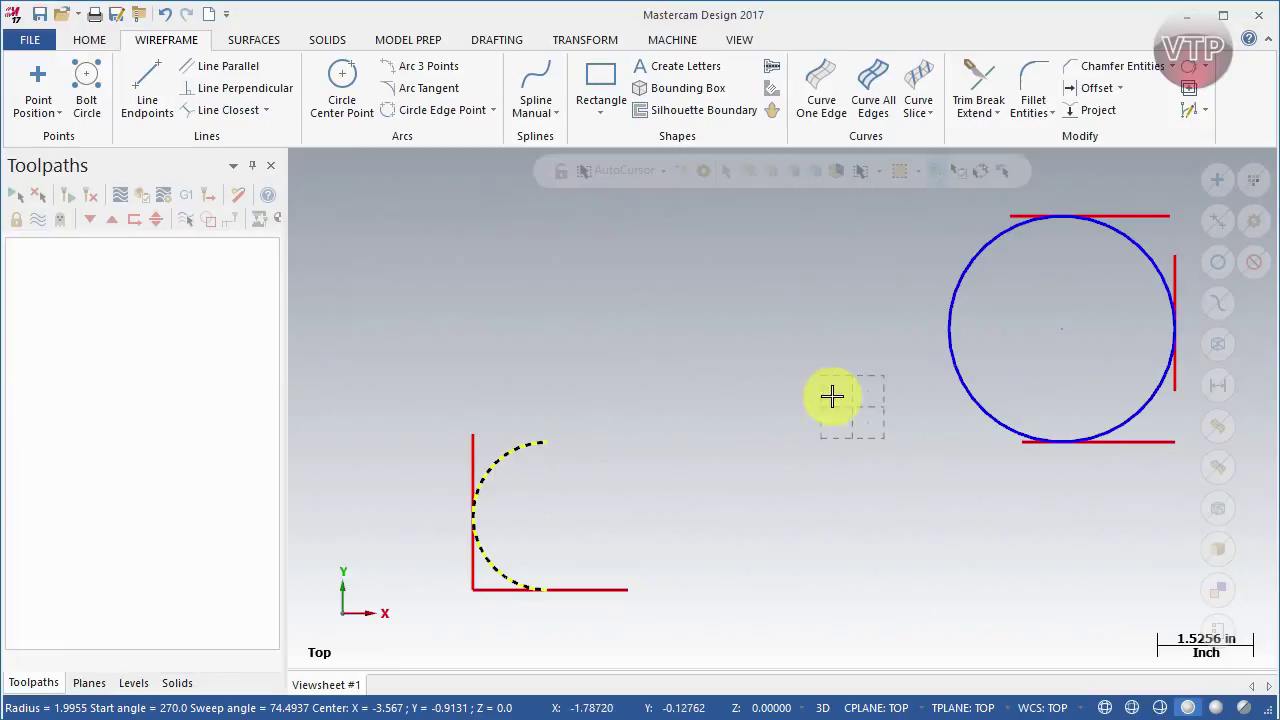
pyautogui.click(968, 341)
pyautogui.press('Delete')
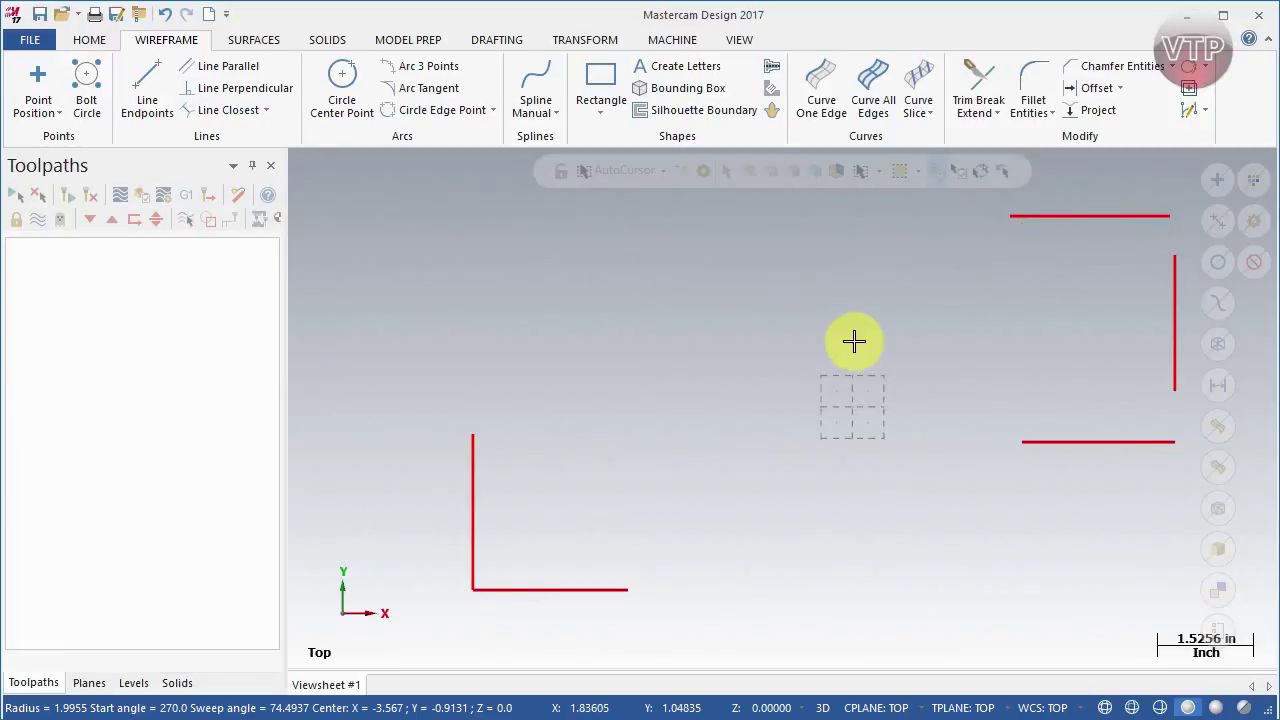
# Step: Create a 2 Points Circle Edge Point circle through both endpoints of the right-hand group's lower horizontal line
pyautogui.click(443, 110)
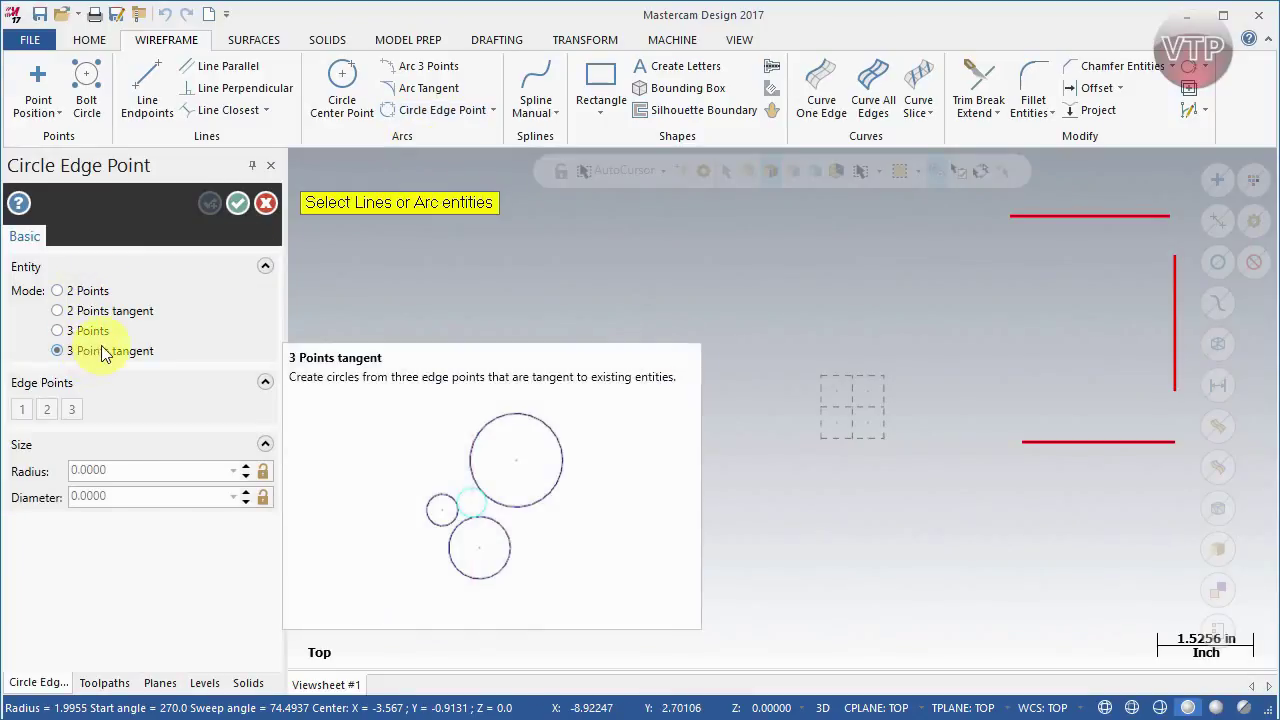
pyautogui.click(57, 290)
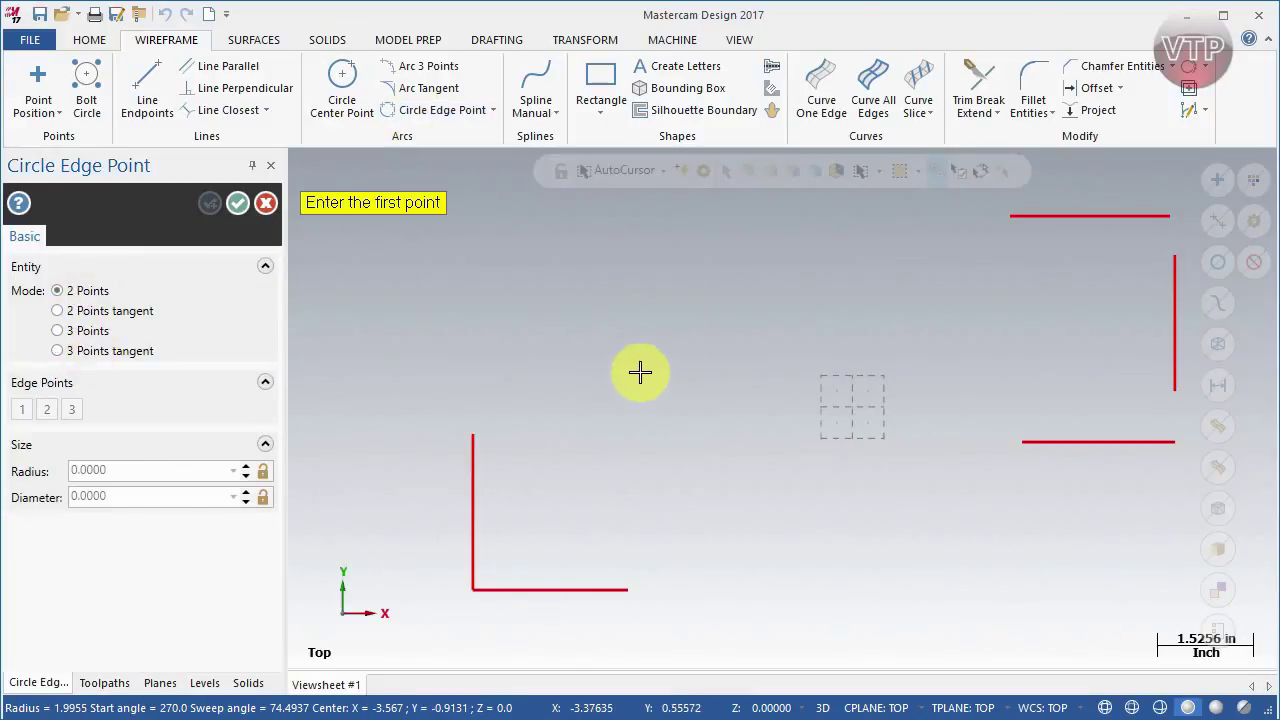
pyautogui.click(1023, 442)
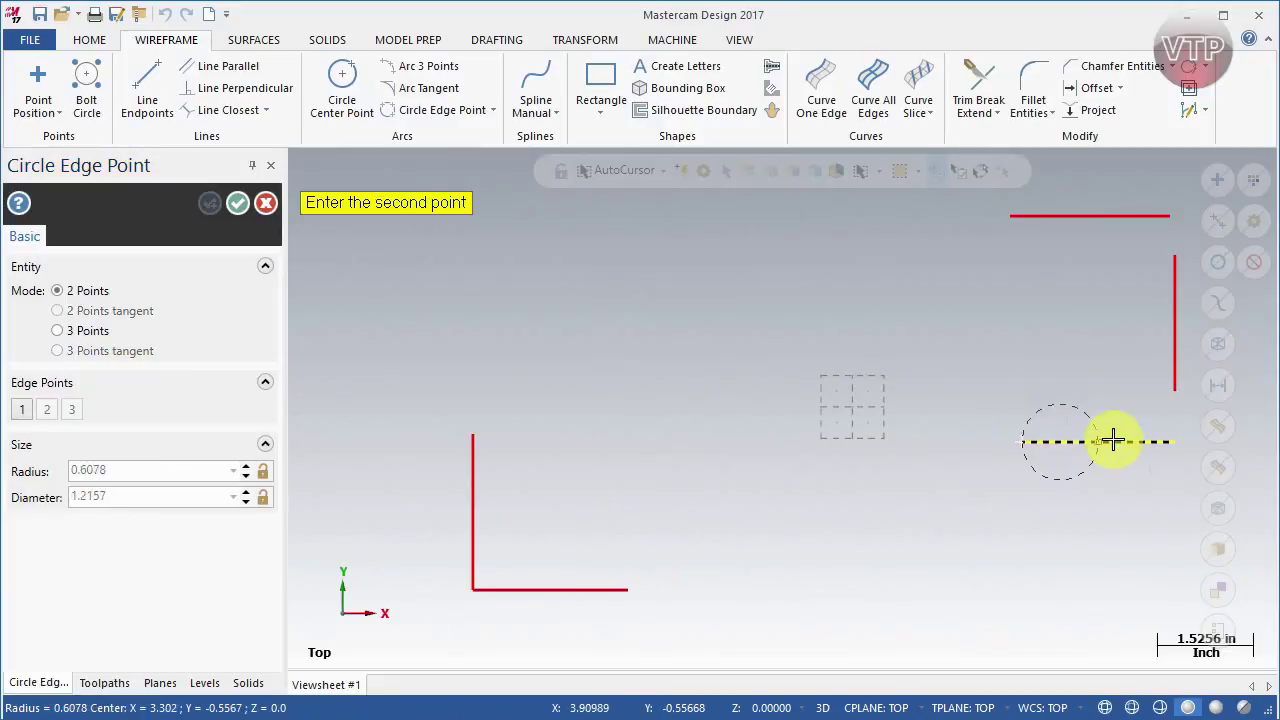
pyautogui.click(1174, 441)
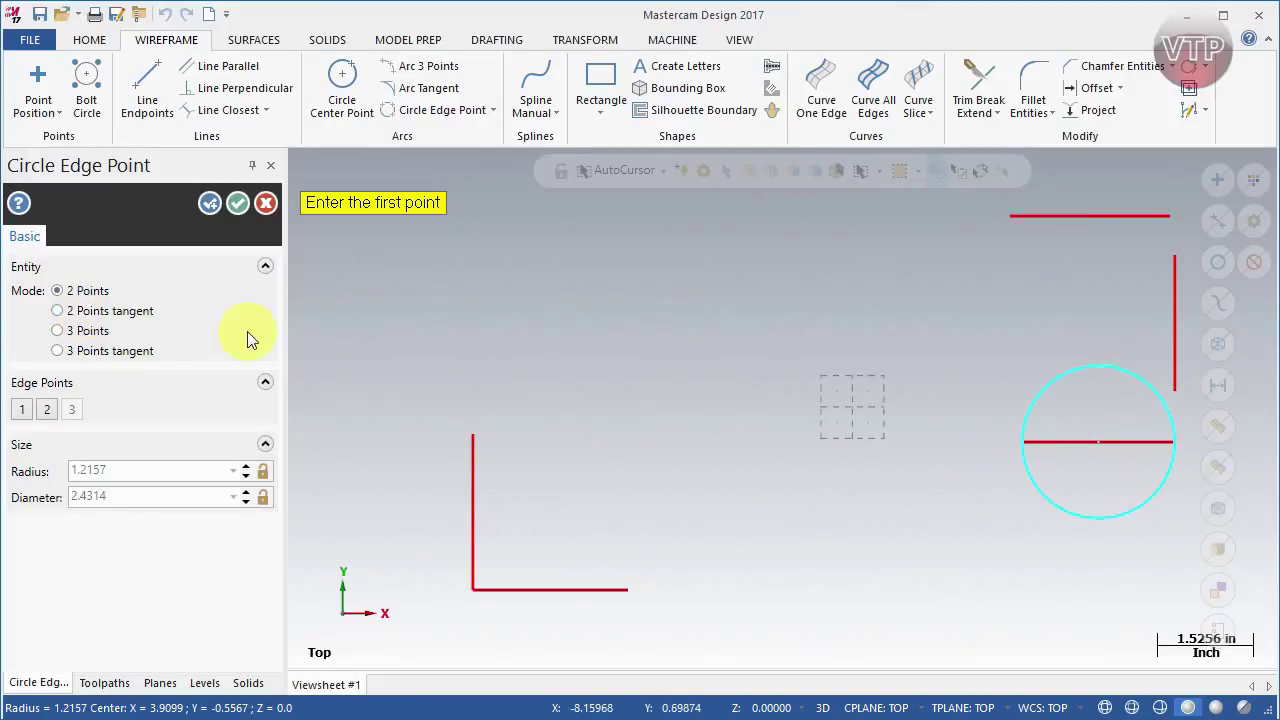
# Step: Create a 3 Points circle of about 1.19 in radius around the grid, to the left of the 2 Points circle
pyautogui.click(102, 340)
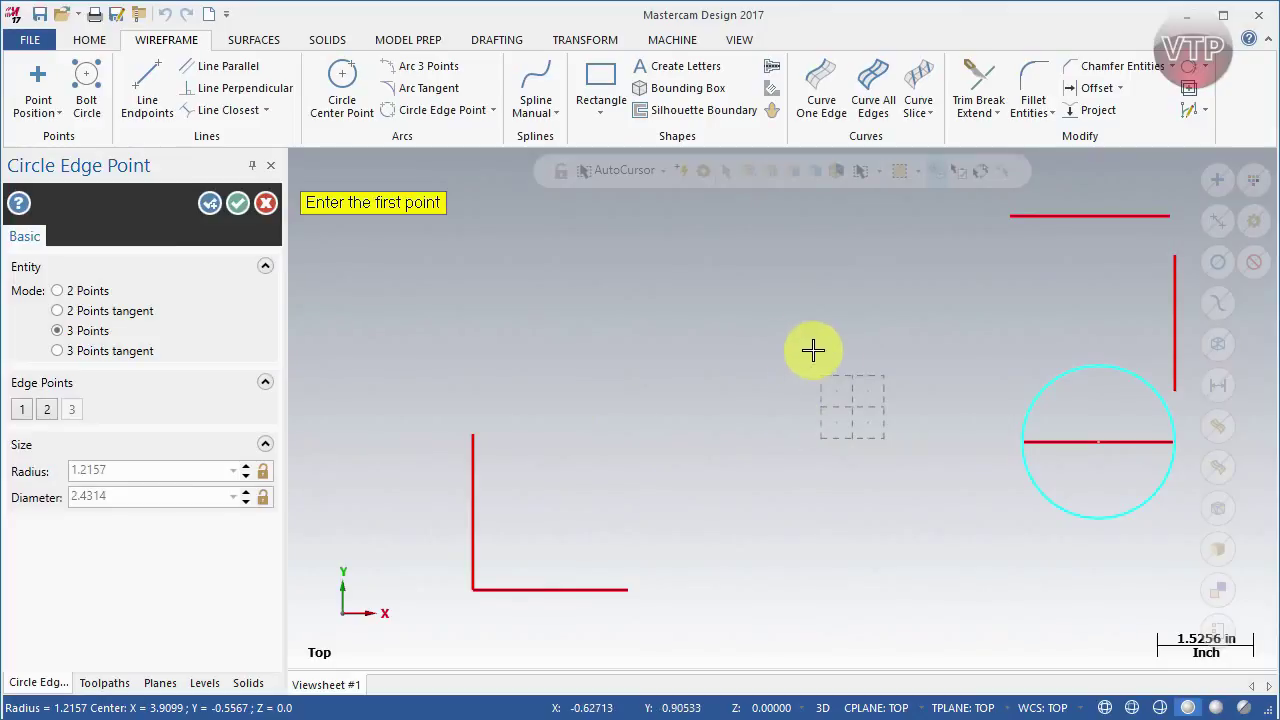
pyautogui.click(822, 351)
pyautogui.click(938, 359)
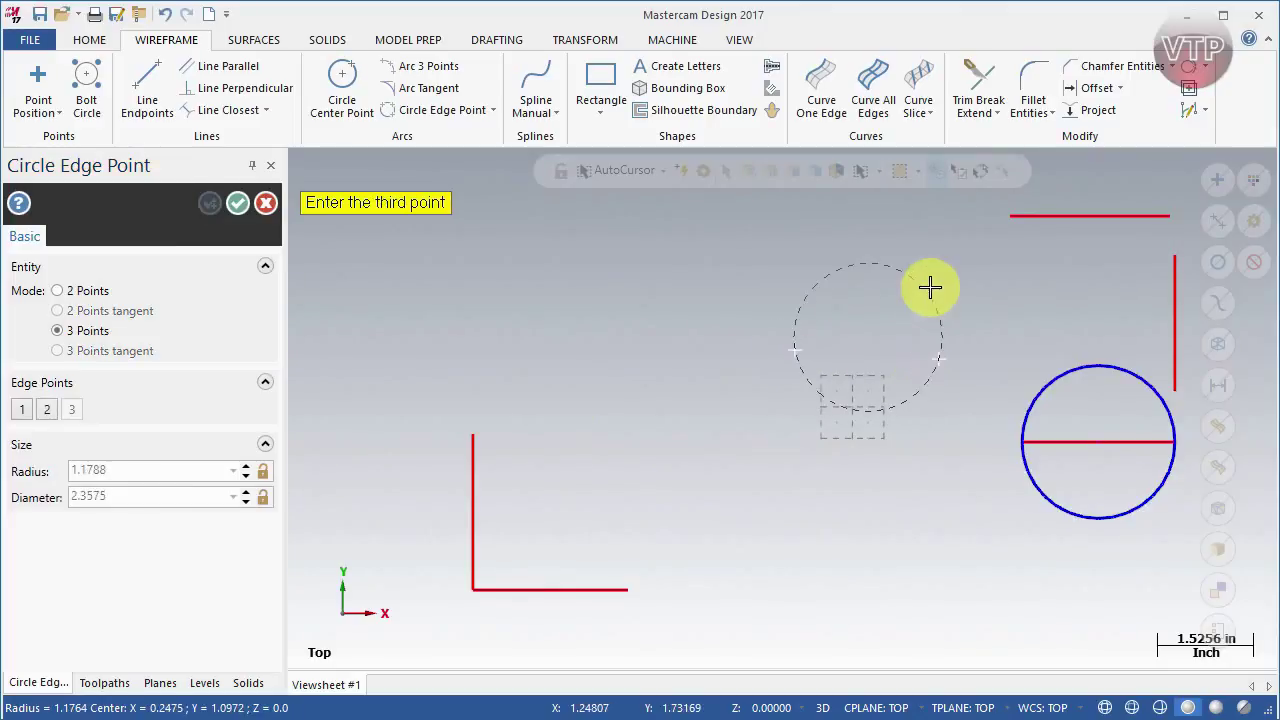
pyautogui.click(843, 445)
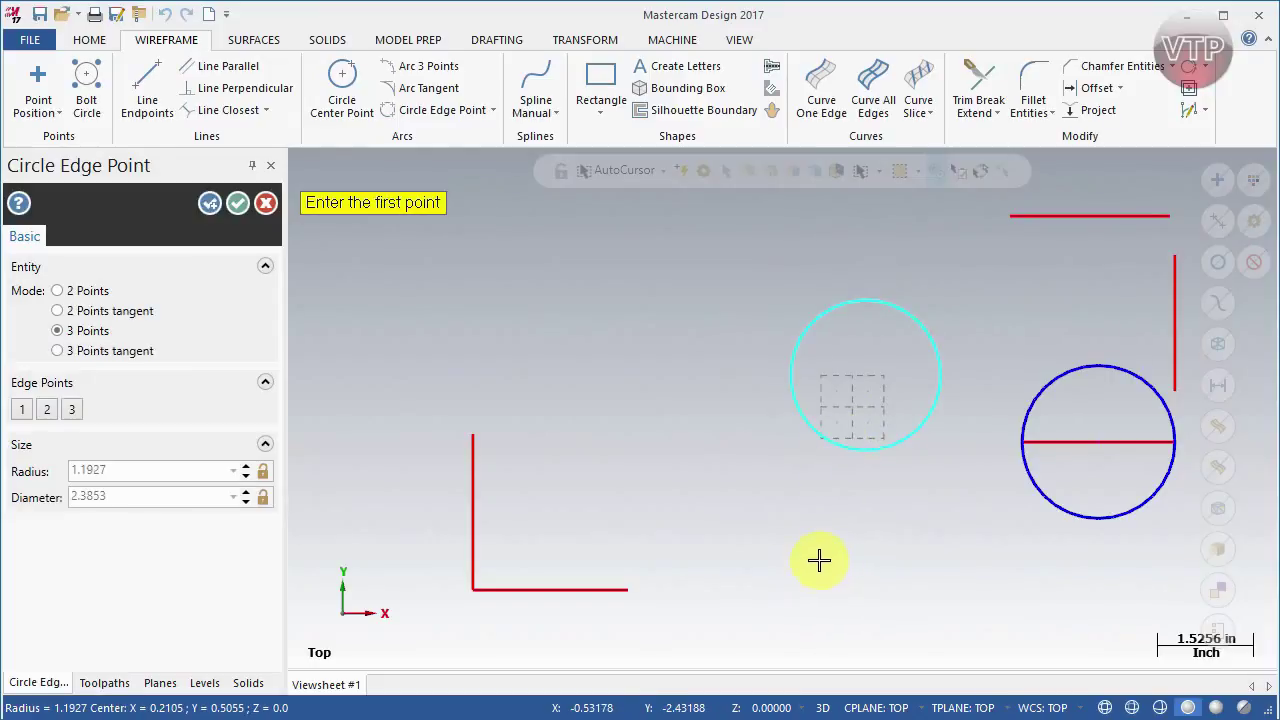
# Step: Create a second 3 Points circle of about 0.85 in radius below and between the two existing circles
pyautogui.click(901, 588)
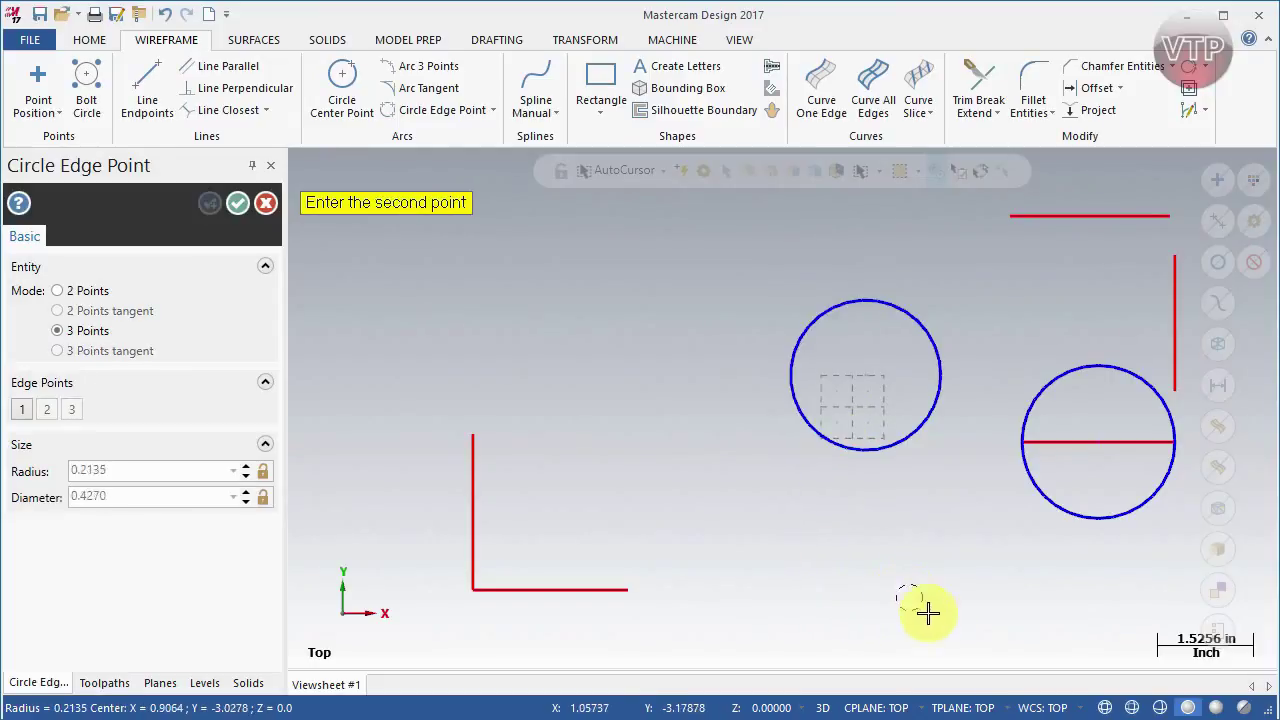
pyautogui.click(986, 634)
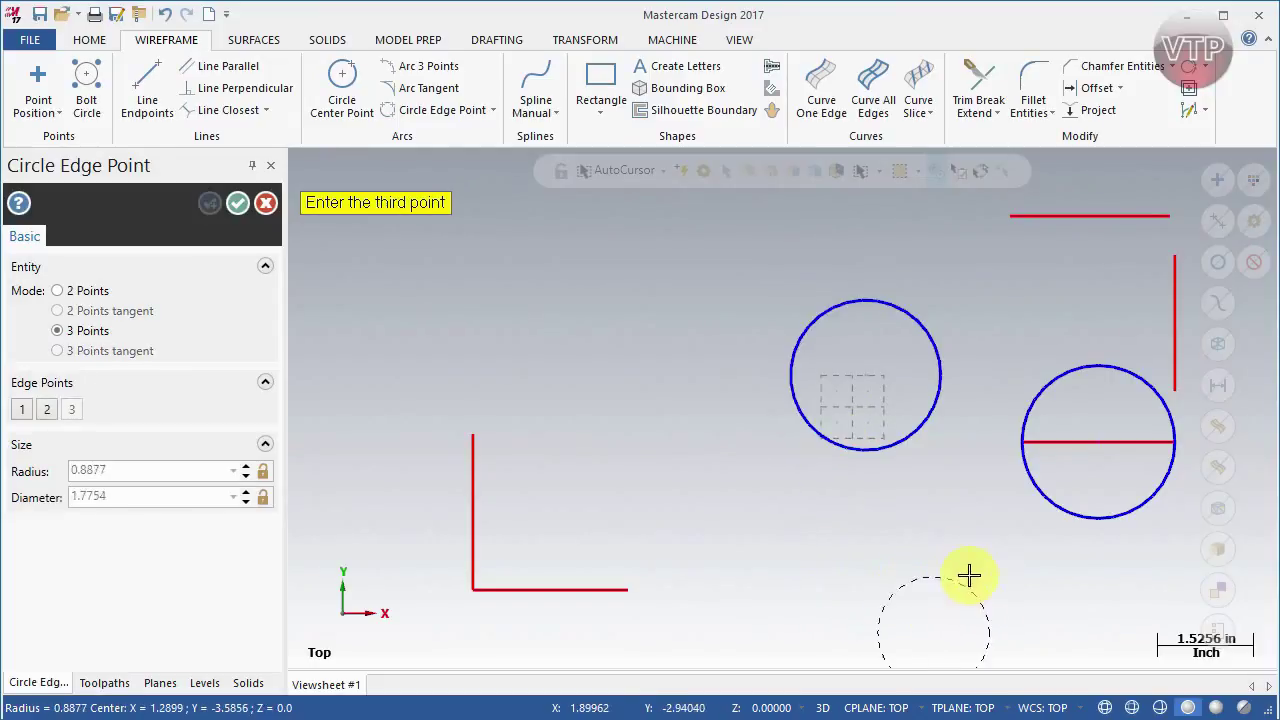
pyautogui.click(911, 567)
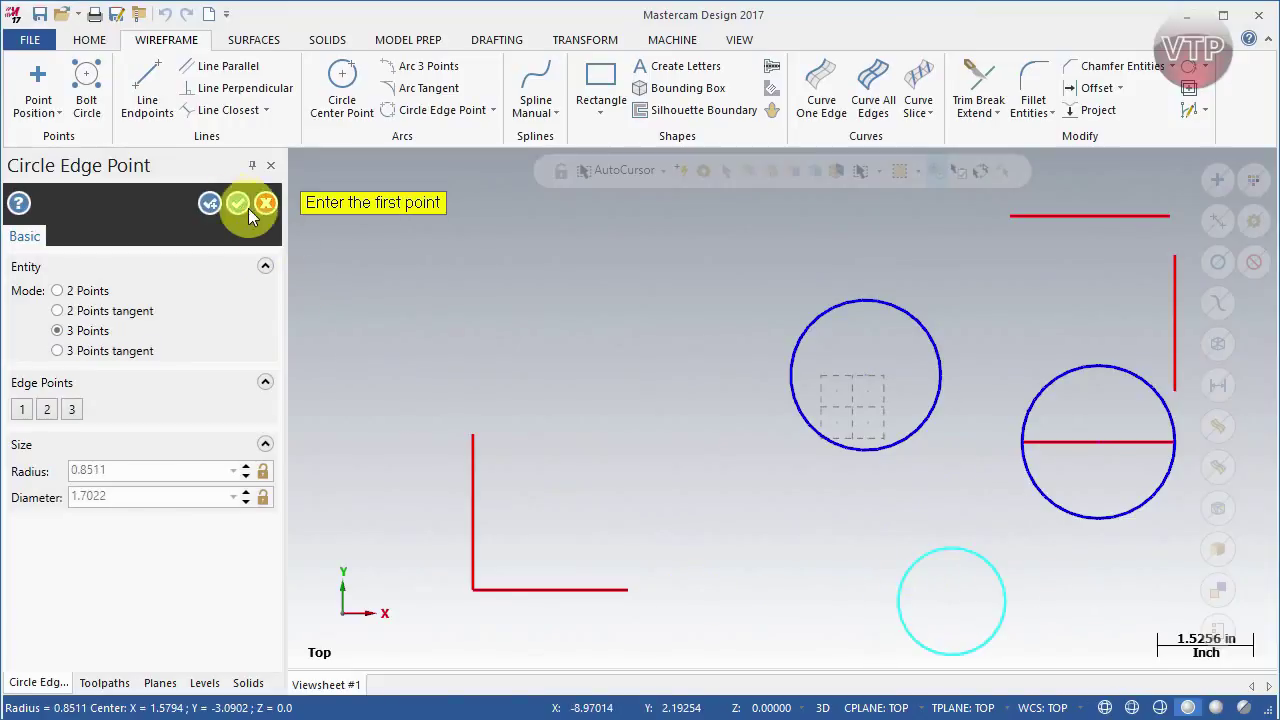
pyautogui.click(205, 204)
# Step: Create a 2 Points tangent circle of about 0.74 in radius between the two upper circles, tangent to both
pyautogui.click(85, 290)
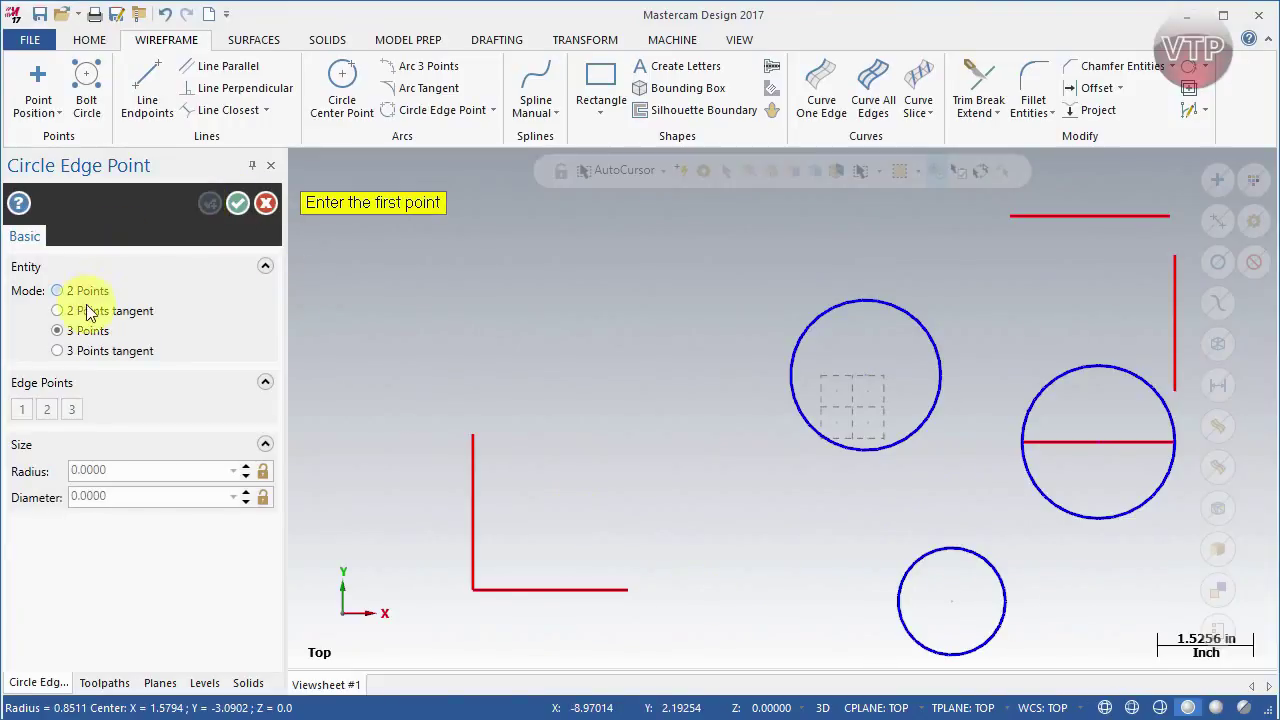
pyautogui.click(88, 312)
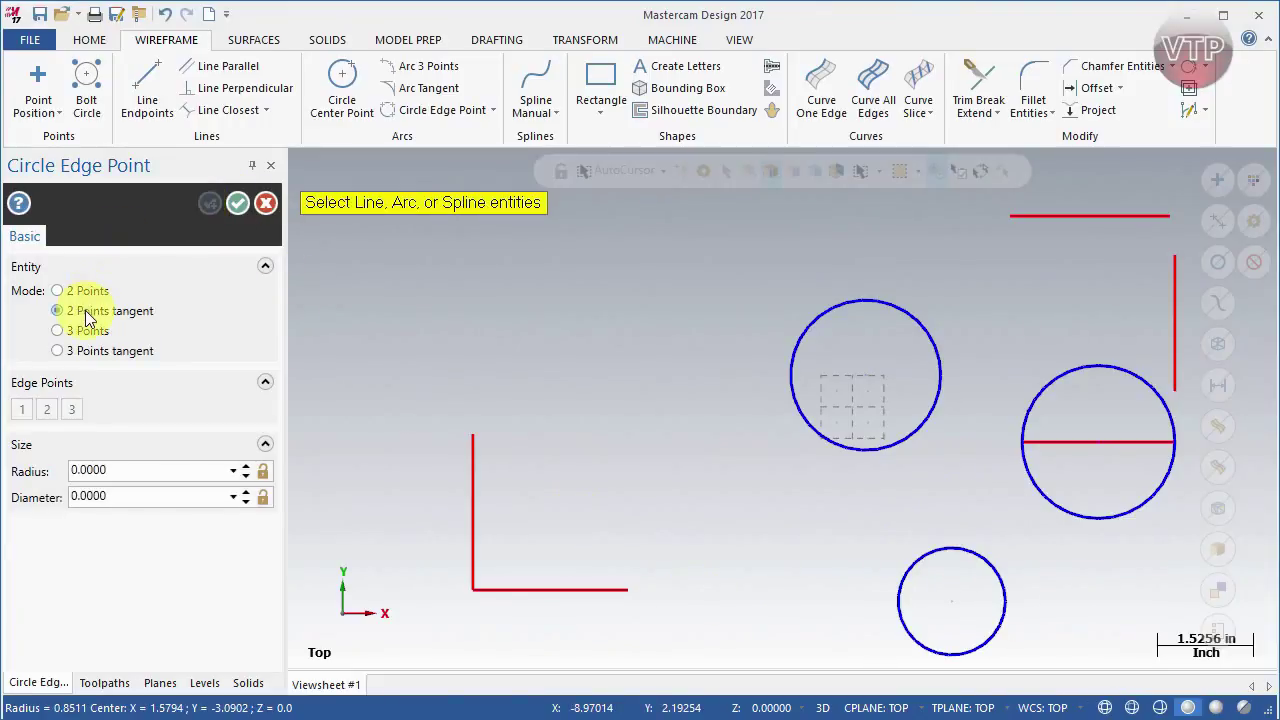
pyautogui.click(941, 377)
pyautogui.click(1030, 398)
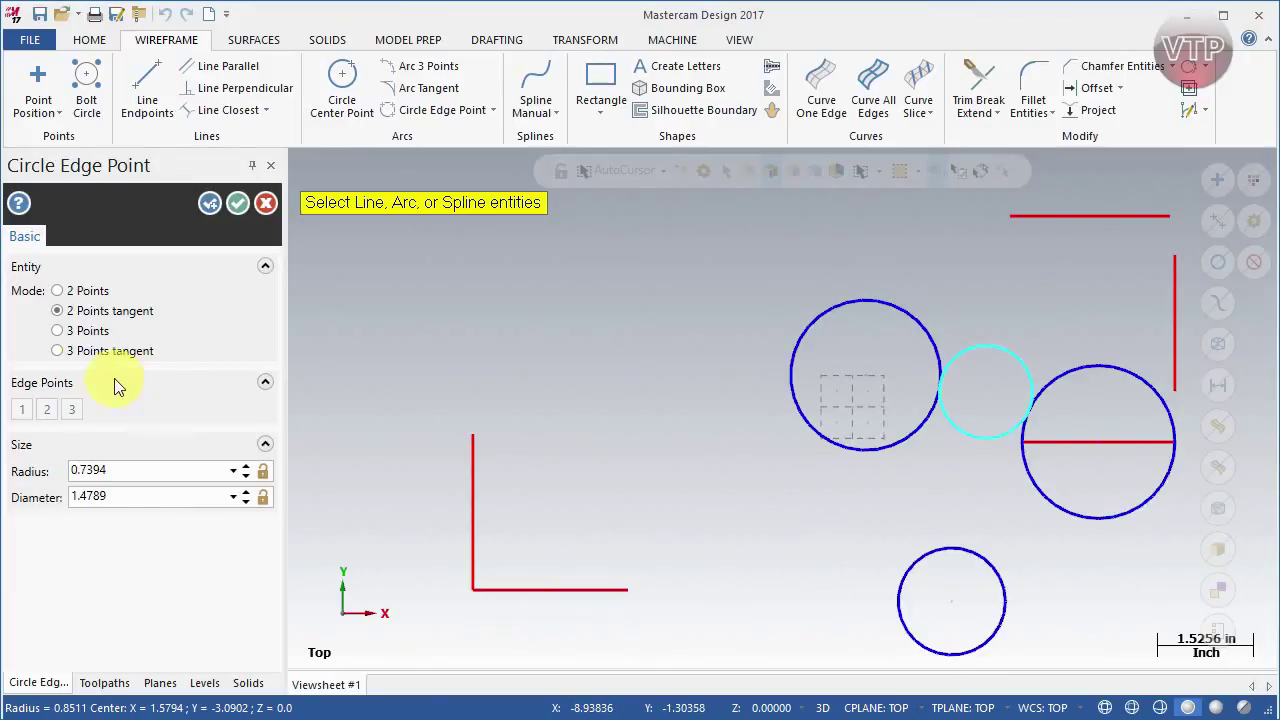
# Step: Create a 3 Points tangent circle in the gap between the two large circles and the lower small circle, tangent to all three
pyautogui.click(68, 352)
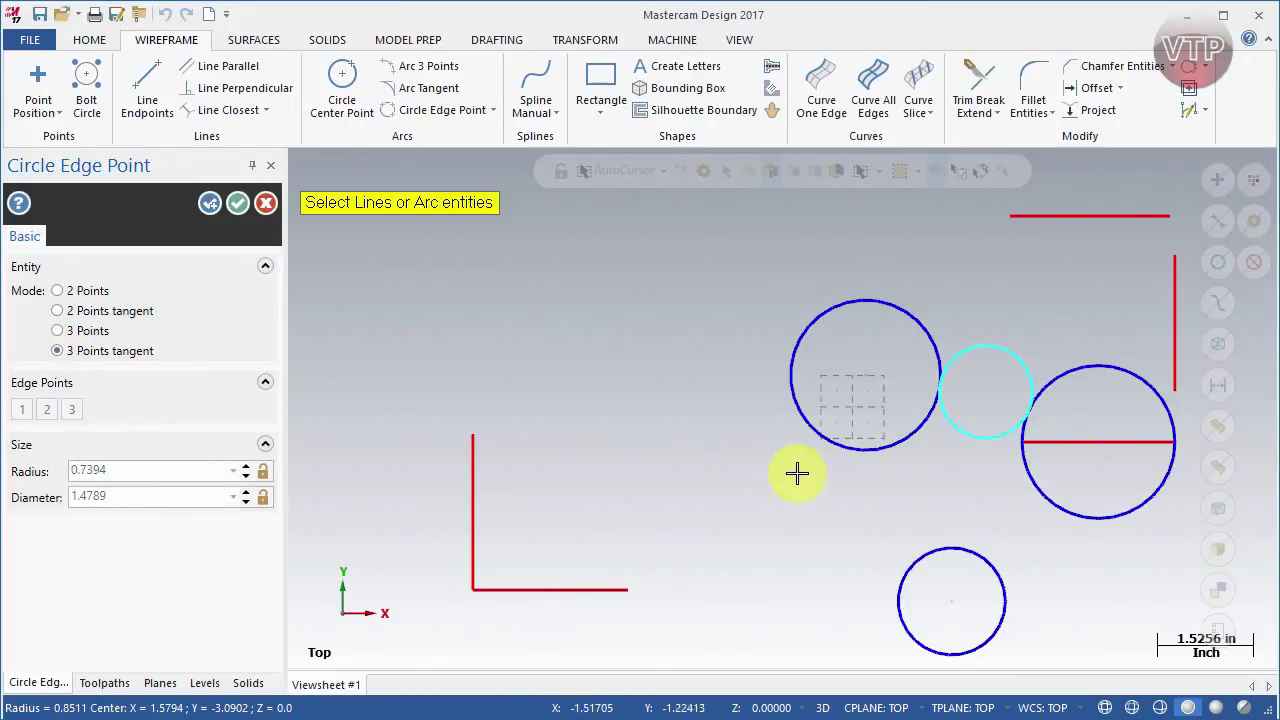
pyautogui.click(874, 455)
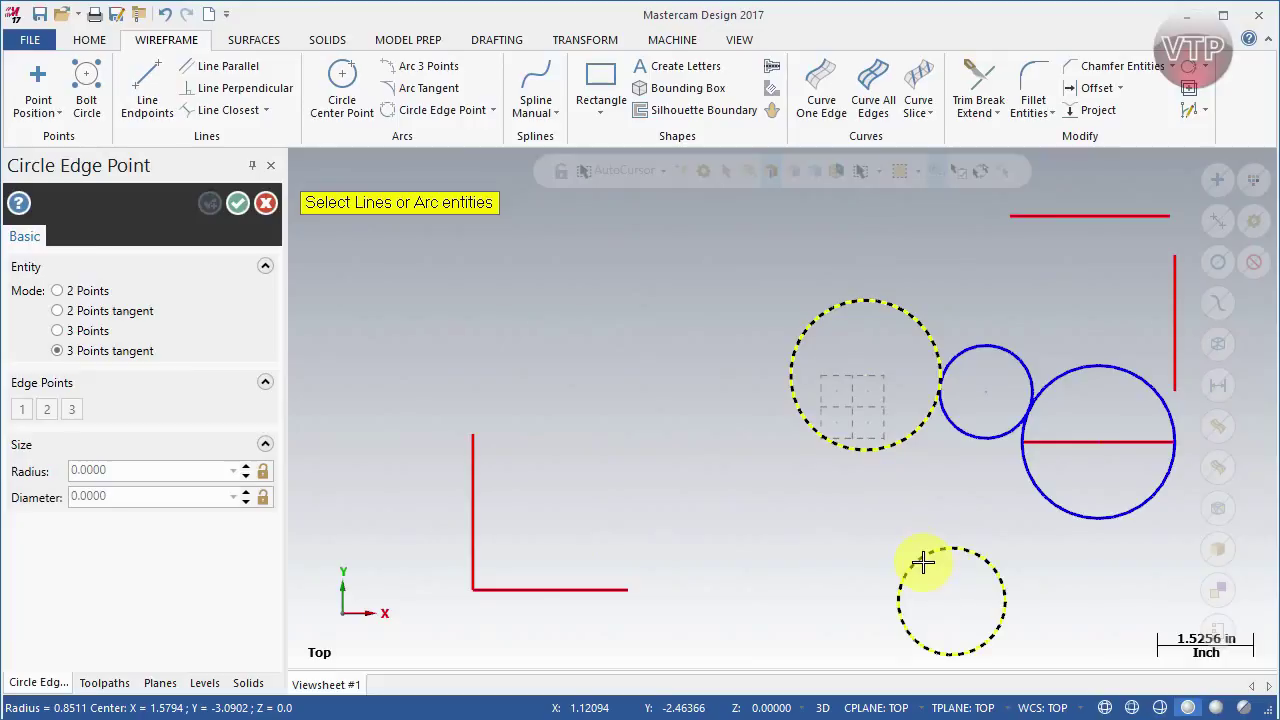
pyautogui.click(1034, 503)
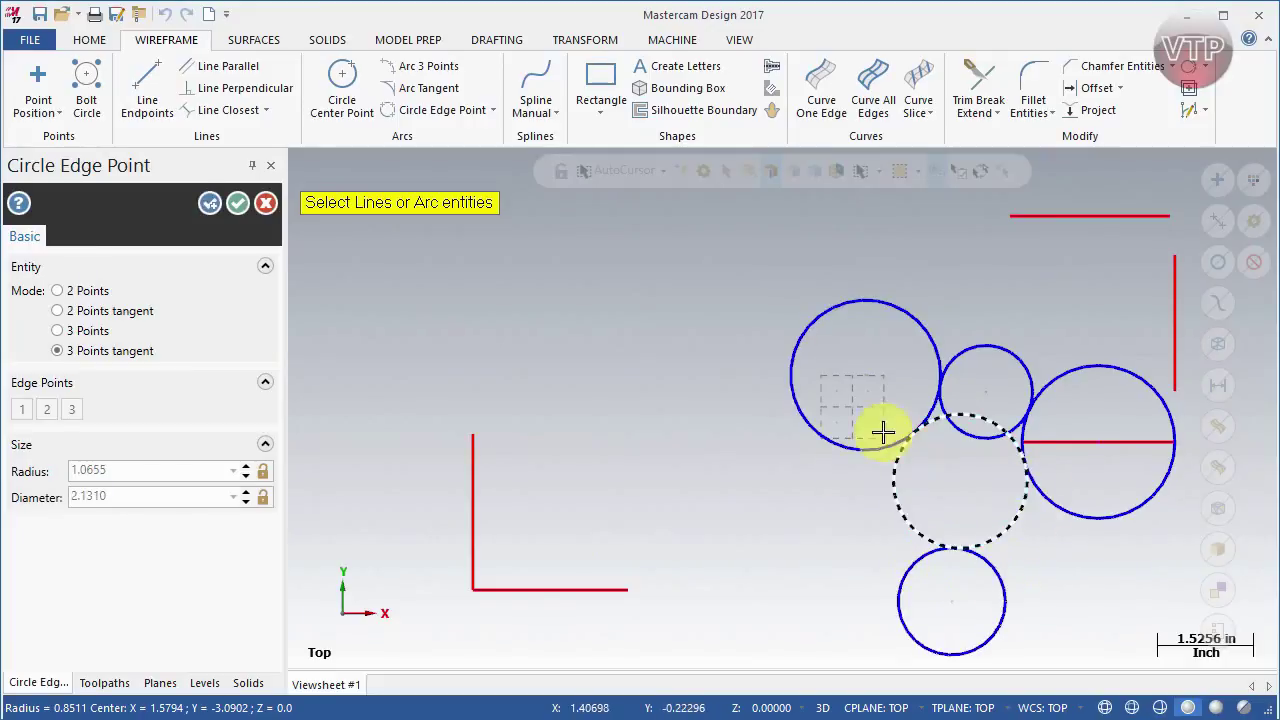